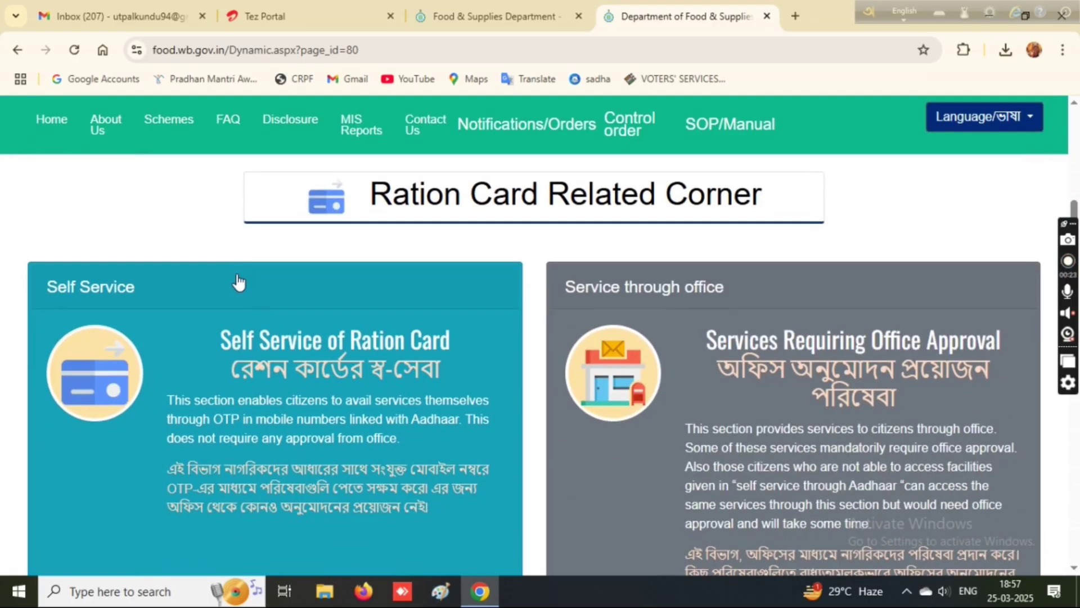
Step: Open Services Requiring Office Approval and choose Apply Online to reach the Aadhaar login page
{"action": "left_click", "coordinate": [837, 366]}
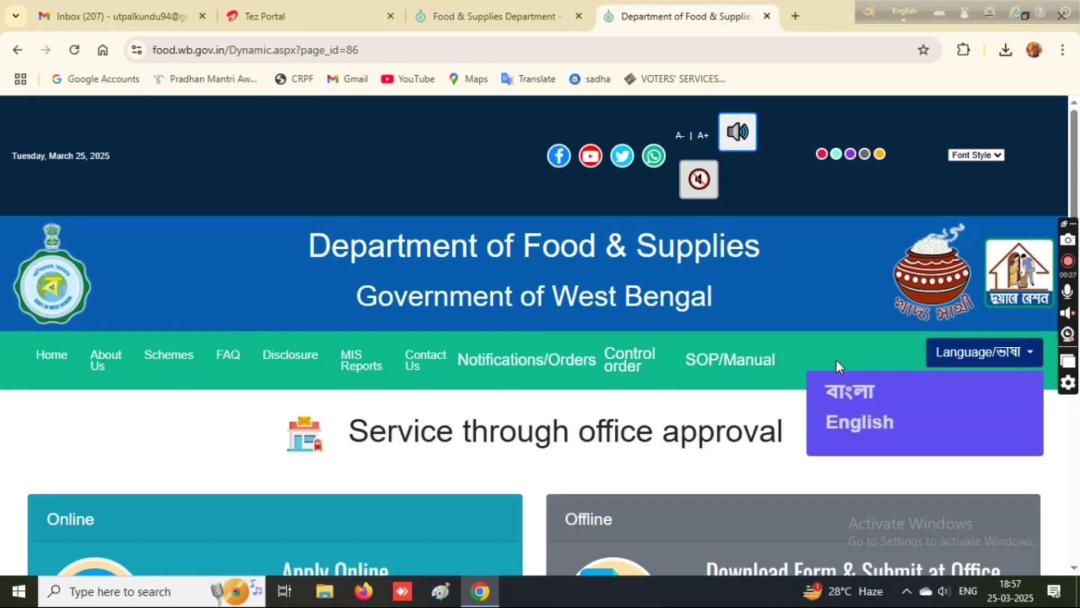
{"action": "scroll", "coordinate": [732, 355], "scroll_direction": "down", "scroll_amount": 4}
{"action": "scroll", "coordinate": [704, 353], "scroll_direction": "up", "scroll_amount": 1}
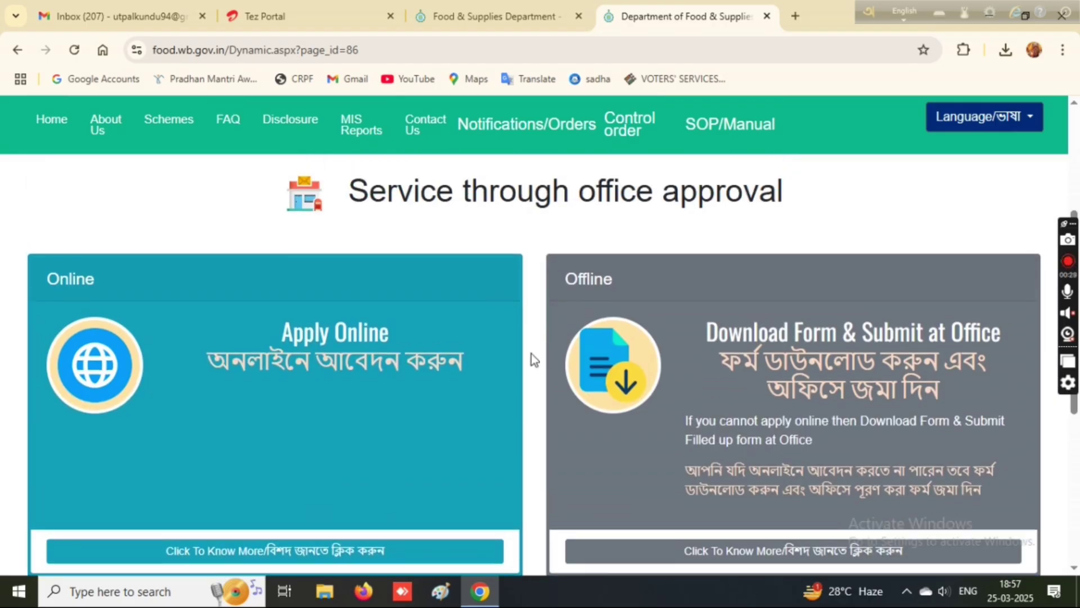
{"action": "left_click", "coordinate": [336, 351]}
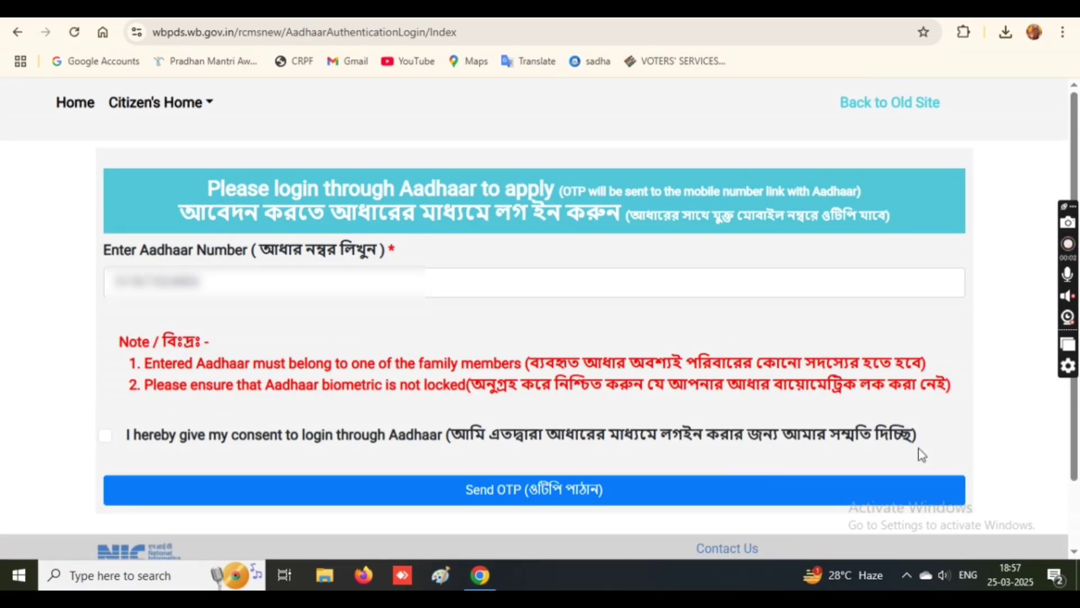
Step: Log in with Aadhaar consent and the pasted OTP, confirm the ration card as yours (Yes), and continue
{"action": "left_click", "coordinate": [550, 501]}
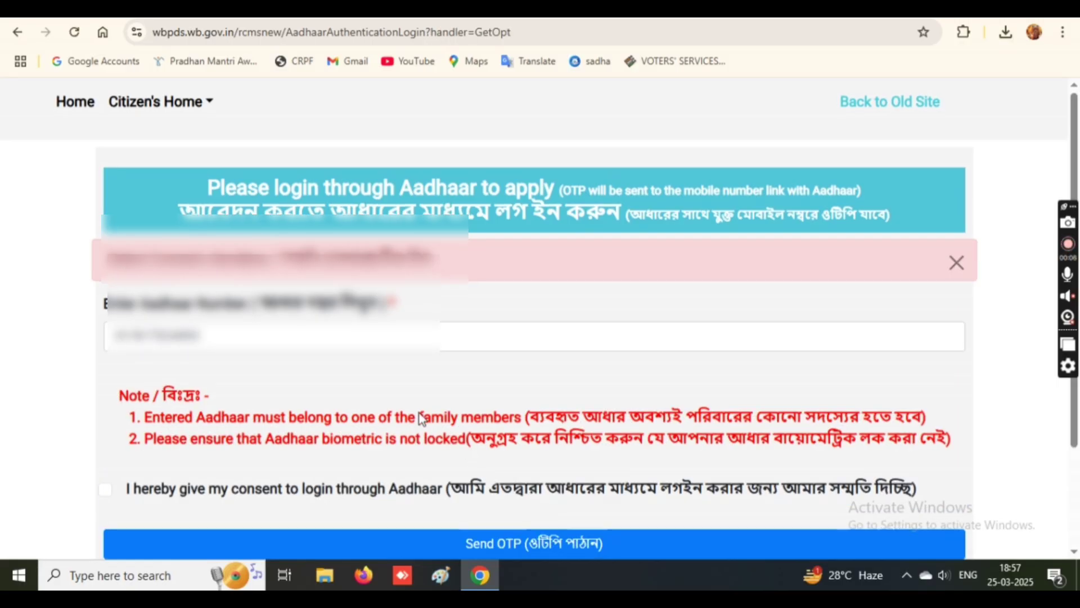
{"action": "scroll", "coordinate": [478, 461], "scroll_direction": "down", "scroll_amount": 1}
{"action": "left_click", "coordinate": [106, 412]}
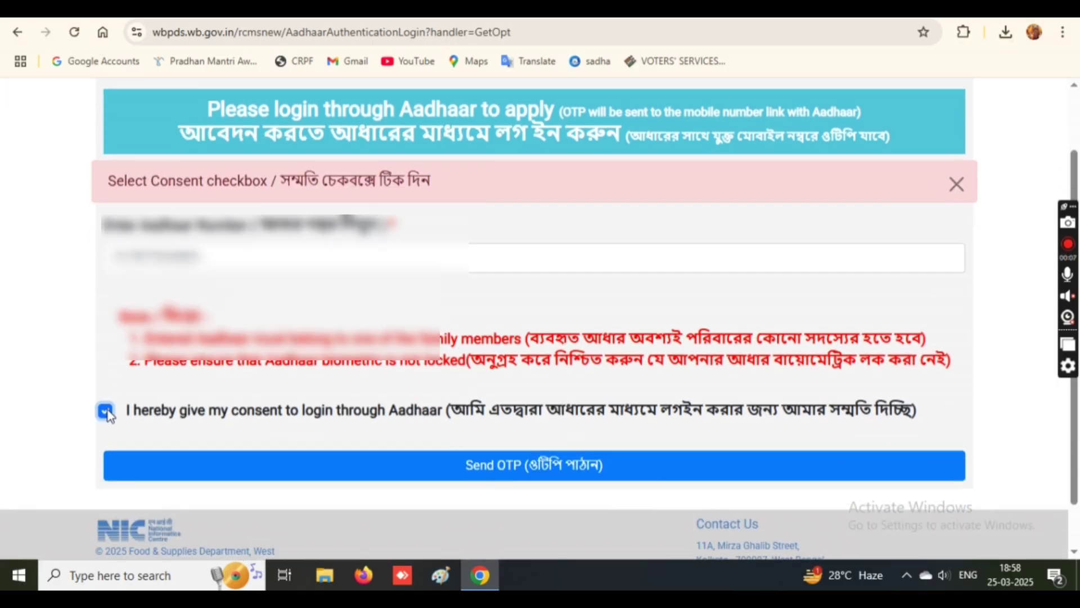
{"action": "left_click", "coordinate": [488, 476]}
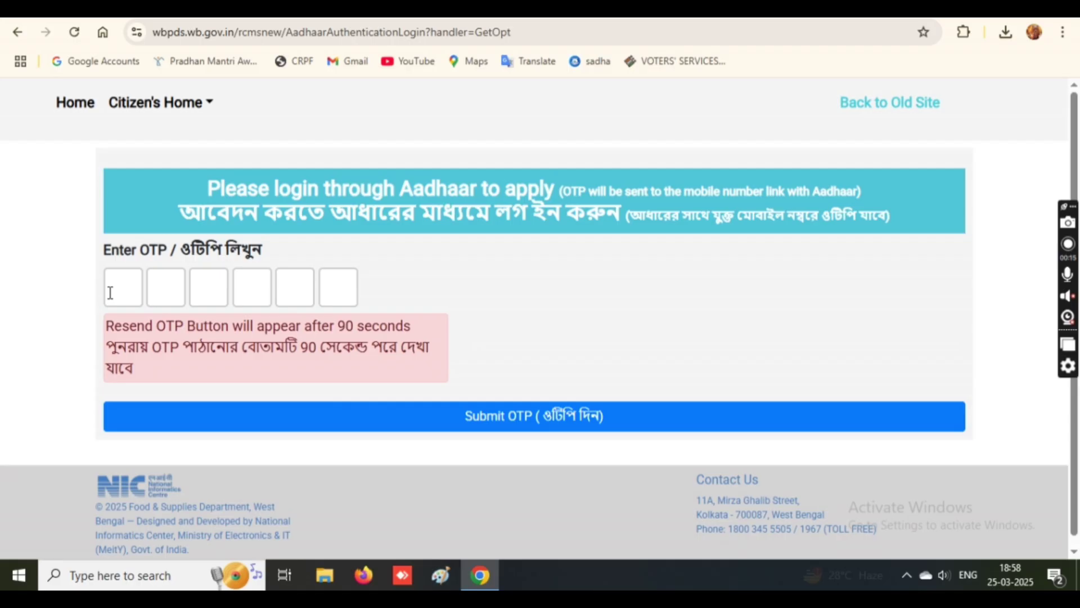
{"action": "left_click", "coordinate": [118, 288]}
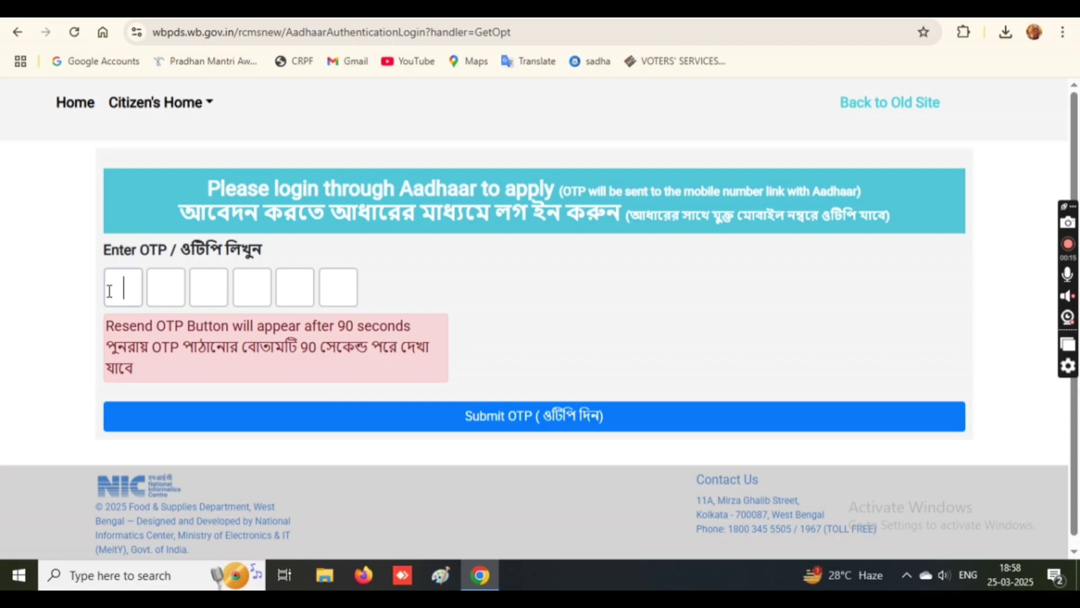
{"action": "key", "text": "ctrl+v"}
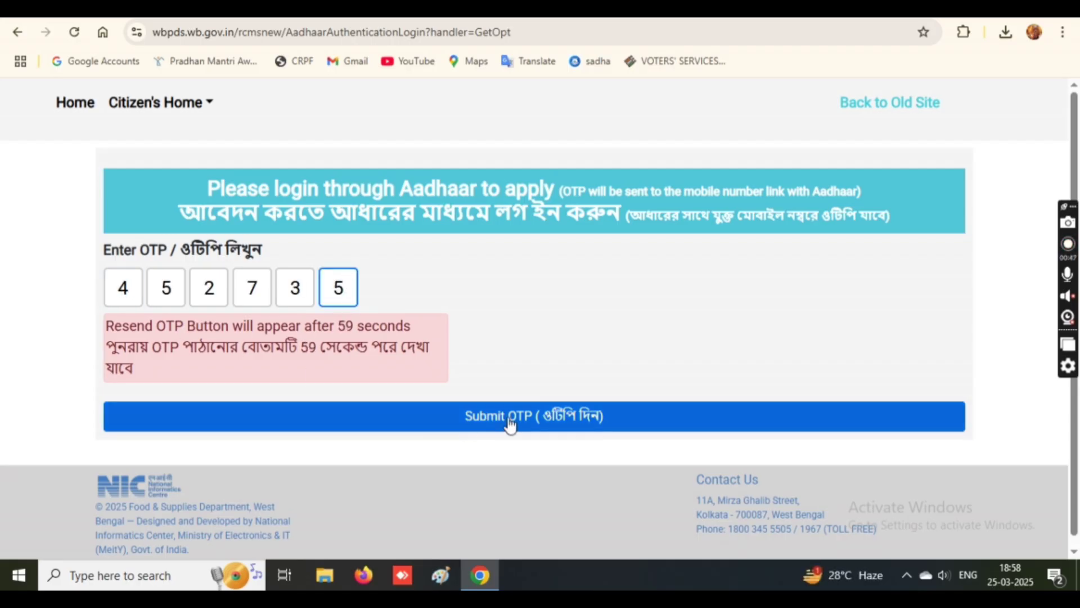
{"action": "left_click", "coordinate": [510, 419]}
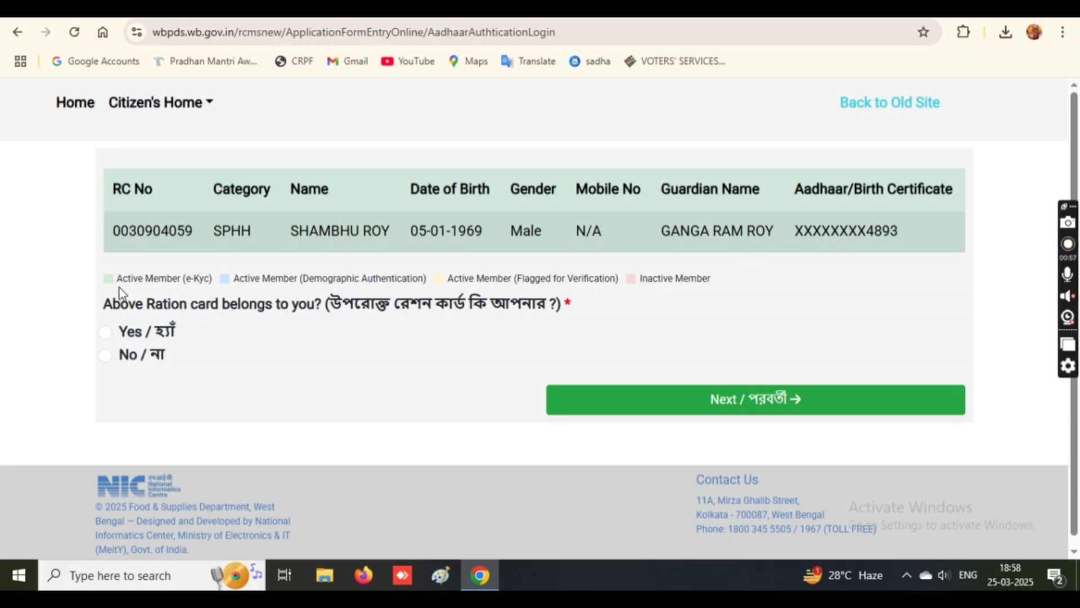
{"action": "left_click", "coordinate": [106, 333]}
{"action": "left_click", "coordinate": [730, 399]}
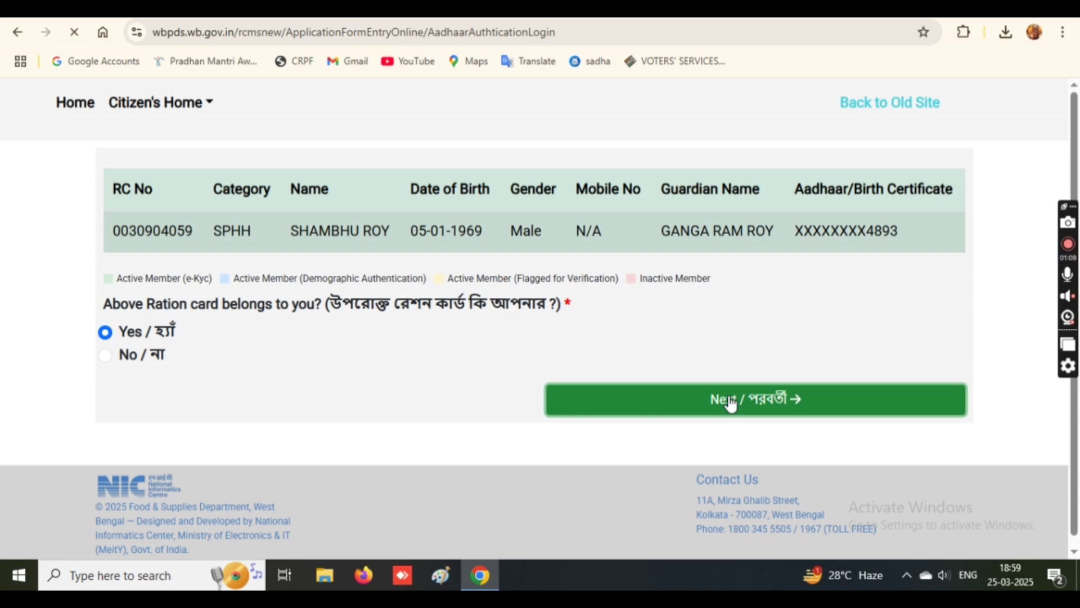
Step: Open the Shifting To New Family (Form 14) application from the dashboard
{"action": "scroll", "coordinate": [604, 384], "scroll_direction": "down", "scroll_amount": 3}
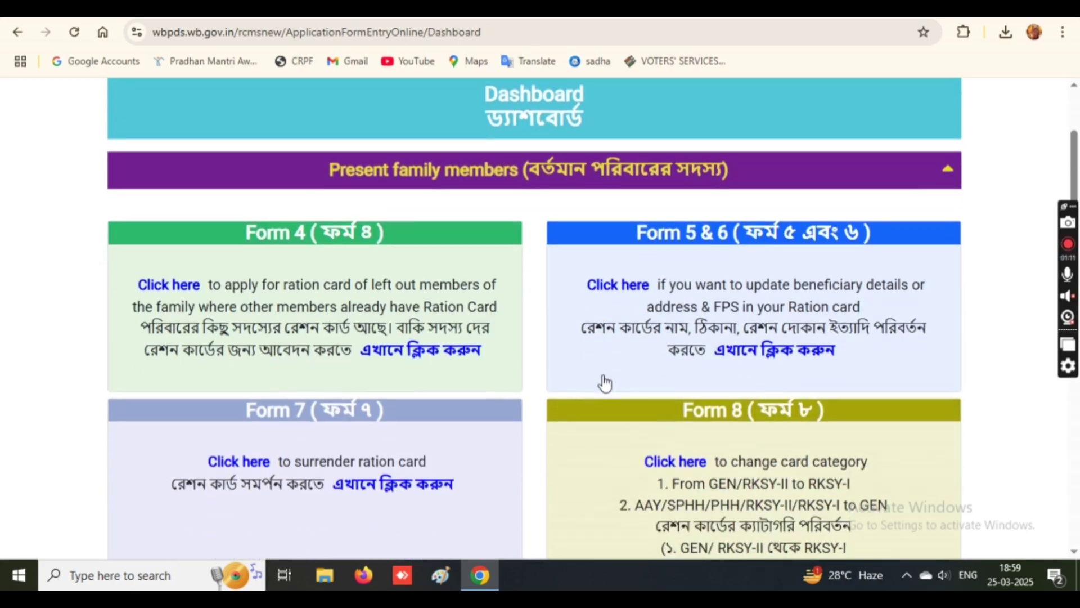
{"action": "scroll", "coordinate": [605, 384], "scroll_direction": "down", "scroll_amount": 3}
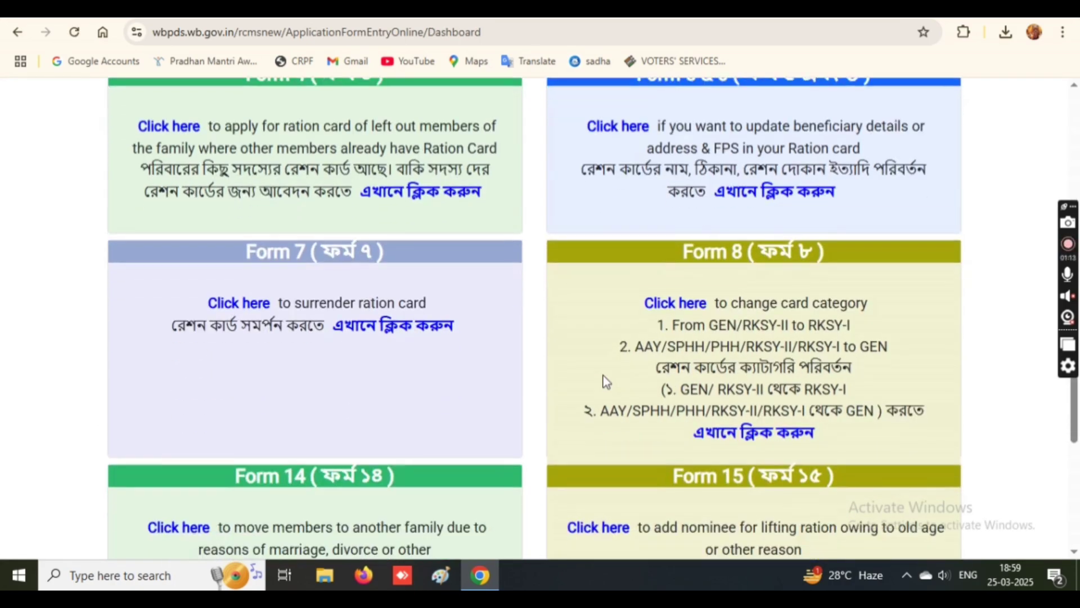
{"action": "scroll", "coordinate": [605, 382], "scroll_direction": "down", "scroll_amount": 3}
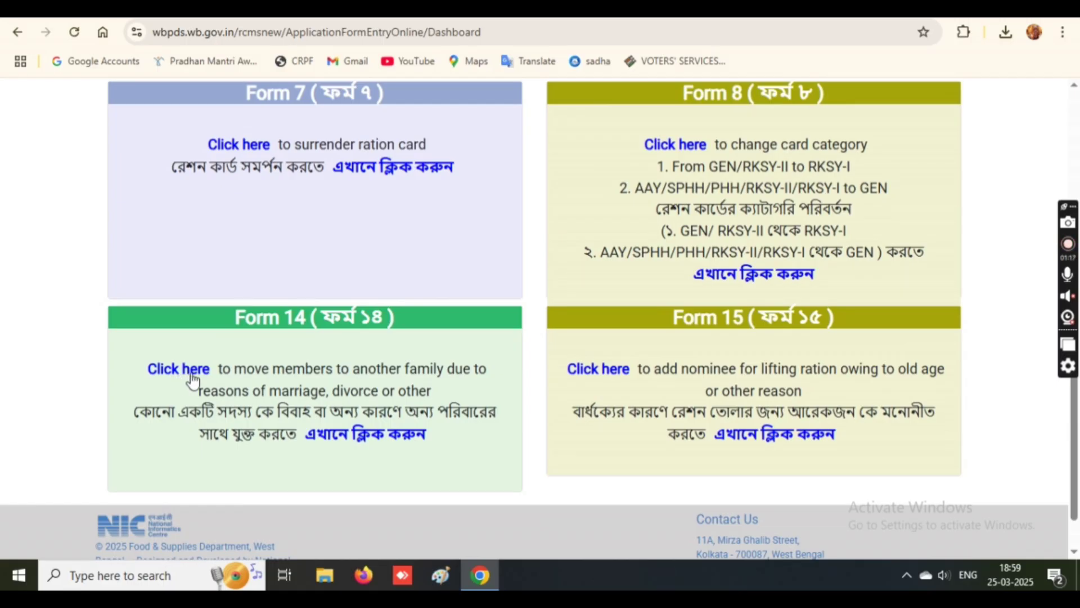
{"action": "left_click", "coordinate": [193, 378]}
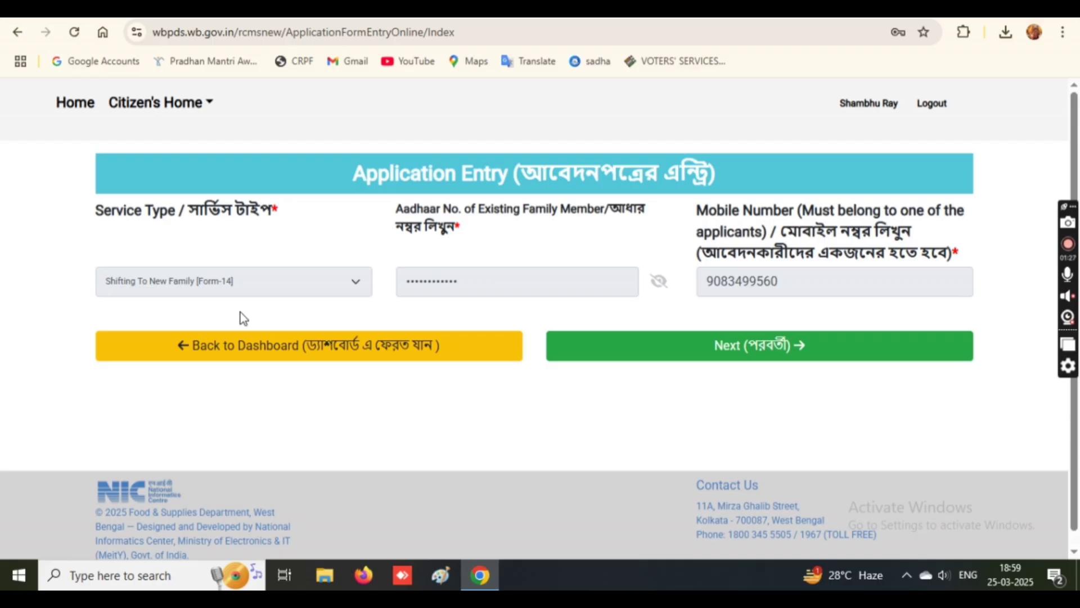
Step: Proceed past Application Entry and the present family members list to Select Beneficiary
{"action": "left_click", "coordinate": [742, 356]}
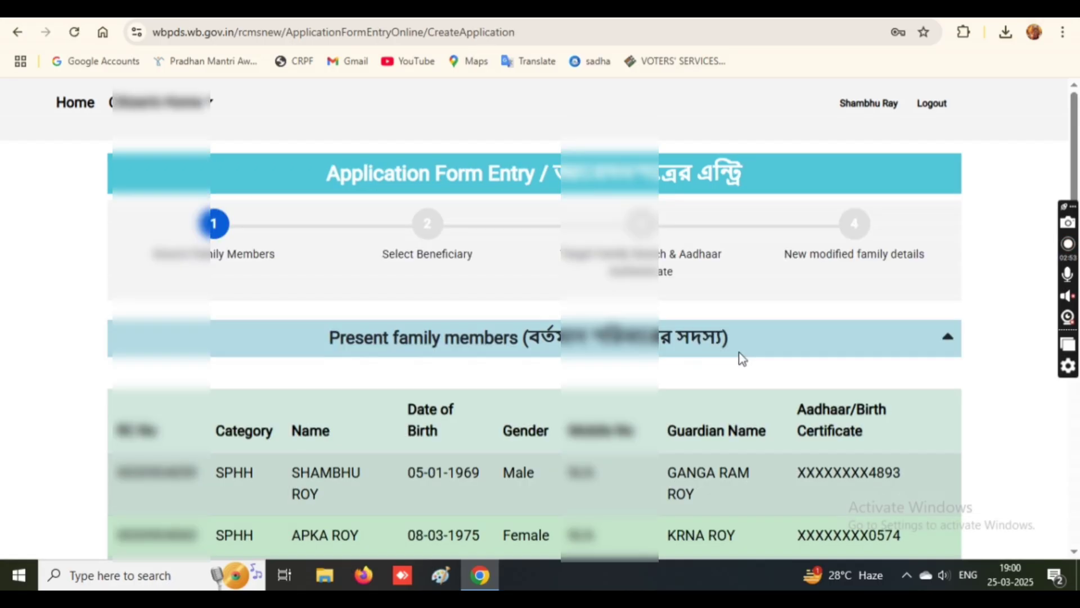
{"action": "scroll", "coordinate": [639, 352], "scroll_direction": "down", "scroll_amount": 5}
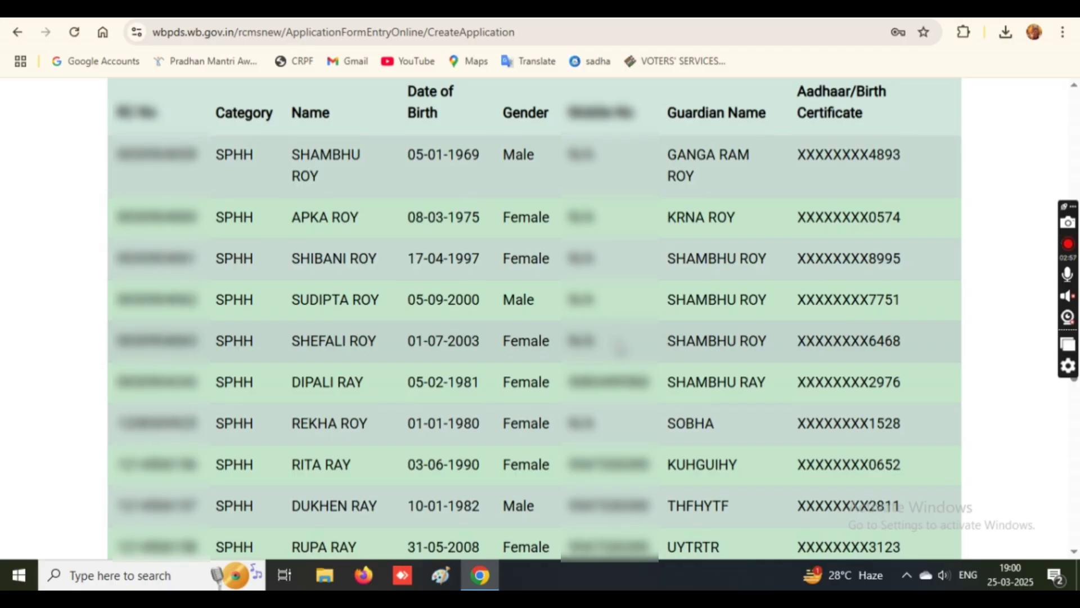
{"action": "scroll", "coordinate": [639, 352], "scroll_direction": "down", "scroll_amount": 3}
{"action": "scroll", "coordinate": [619, 350], "scroll_direction": "down", "scroll_amount": 5}
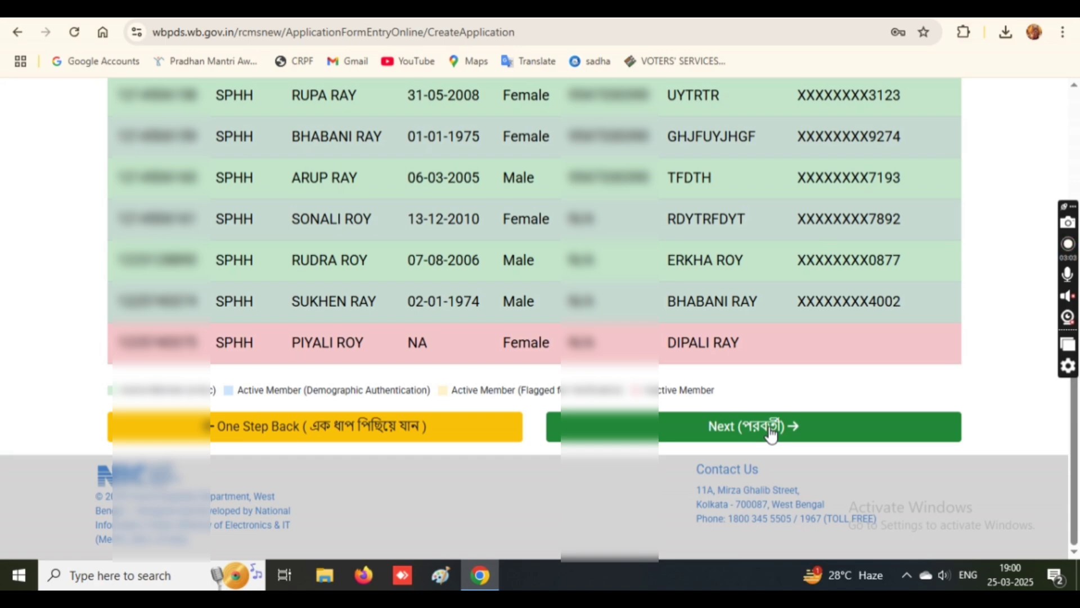
{"action": "left_click", "coordinate": [769, 431]}
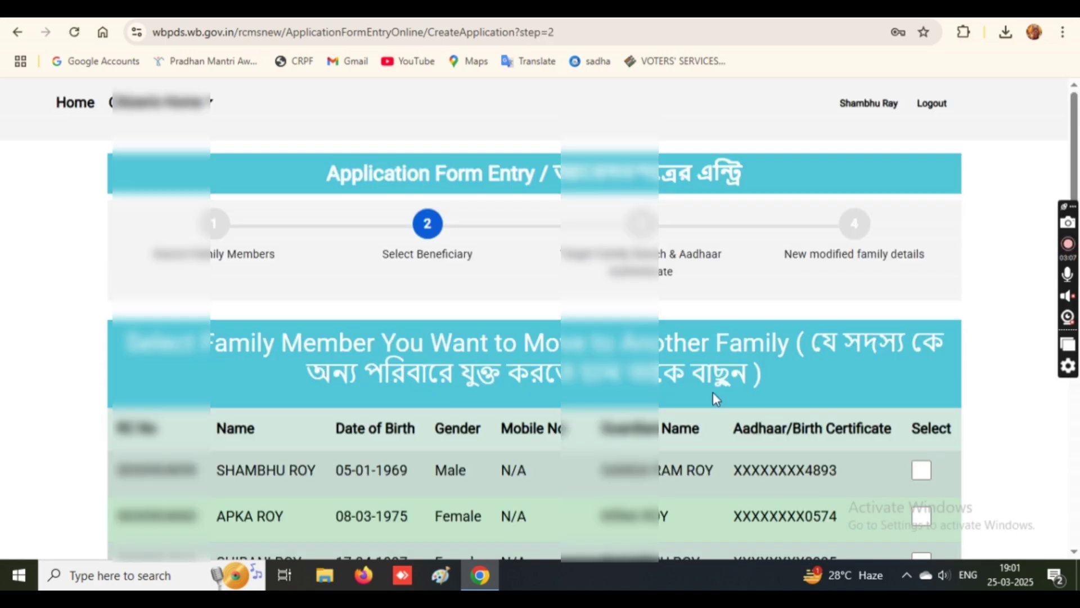
Step: Mark the family member to be moved and add them as the beneficiary
{"action": "scroll", "coordinate": [705, 376], "scroll_direction": "down", "scroll_amount": 3}
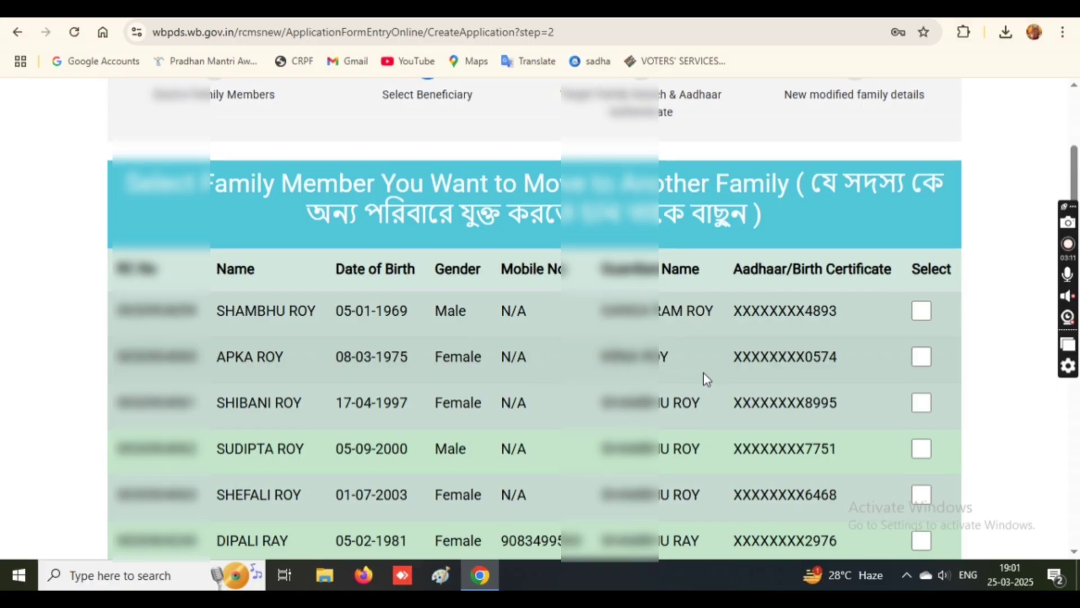
{"action": "scroll", "coordinate": [704, 377], "scroll_direction": "down", "scroll_amount": 2}
{"action": "scroll", "coordinate": [704, 377], "scroll_direction": "down", "scroll_amount": 2}
{"action": "scroll", "coordinate": [704, 373], "scroll_direction": "down", "scroll_amount": 2}
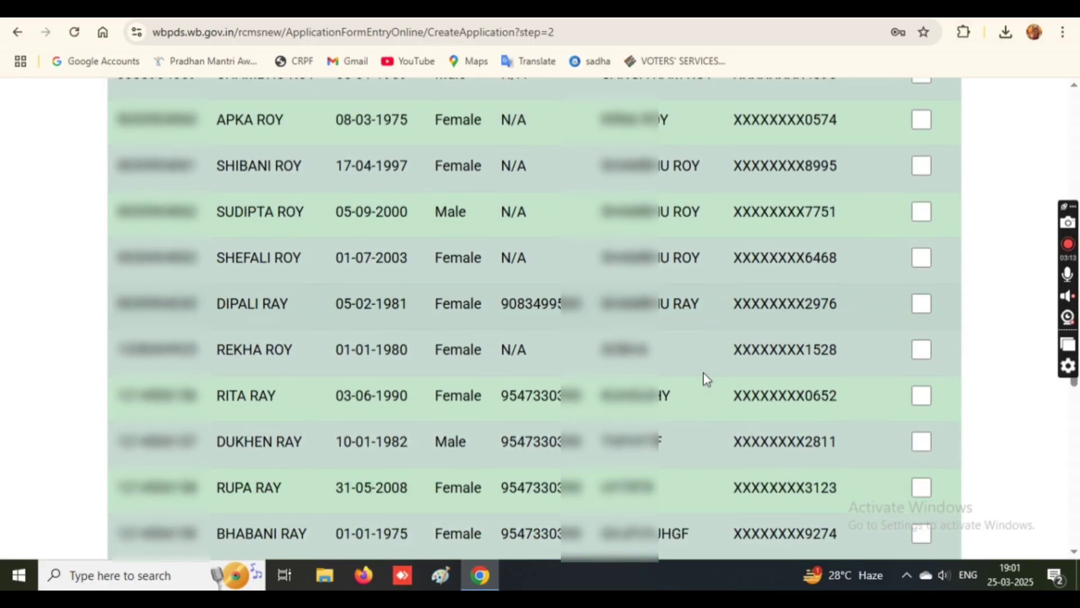
{"action": "scroll", "coordinate": [711, 370], "scroll_direction": "down", "scroll_amount": 3}
{"action": "scroll", "coordinate": [711, 370], "scroll_direction": "down", "scroll_amount": 2}
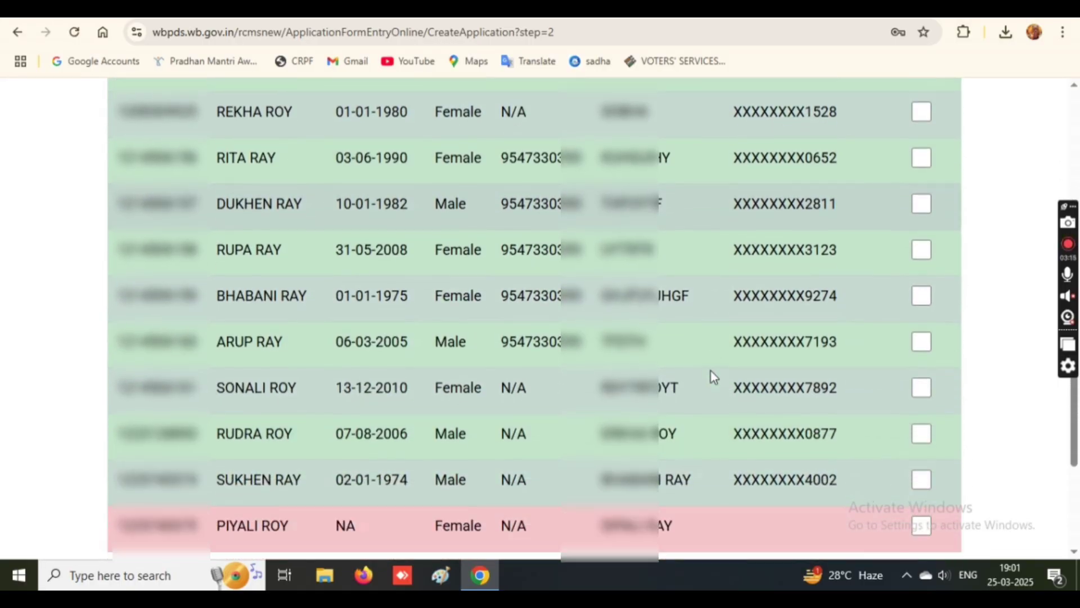
{"action": "scroll", "coordinate": [711, 370], "scroll_direction": "down", "scroll_amount": 1}
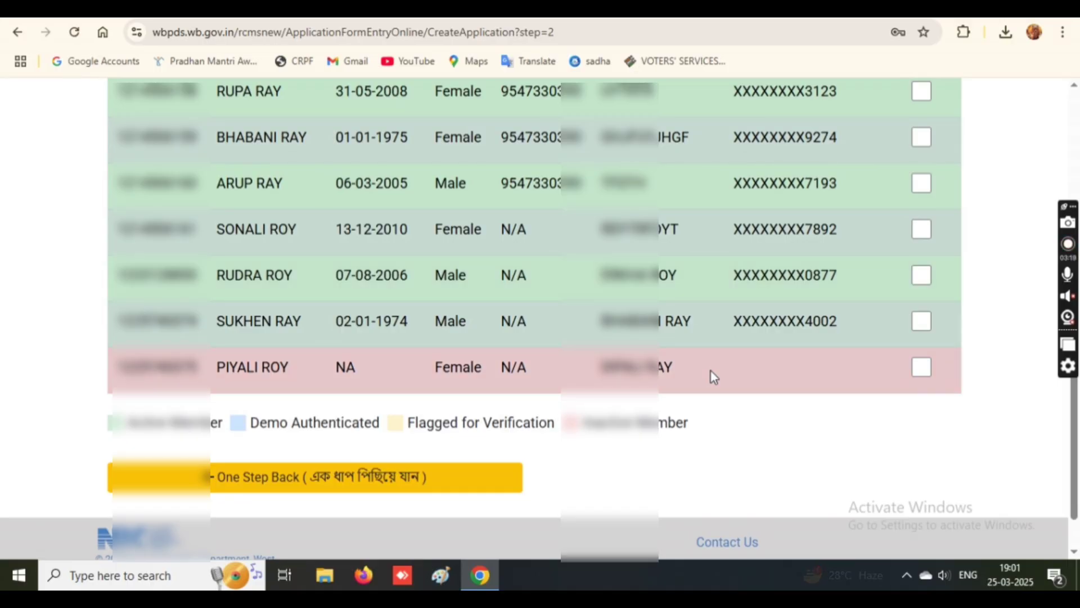
{"action": "scroll", "coordinate": [674, 357], "scroll_direction": "up", "scroll_amount": 6}
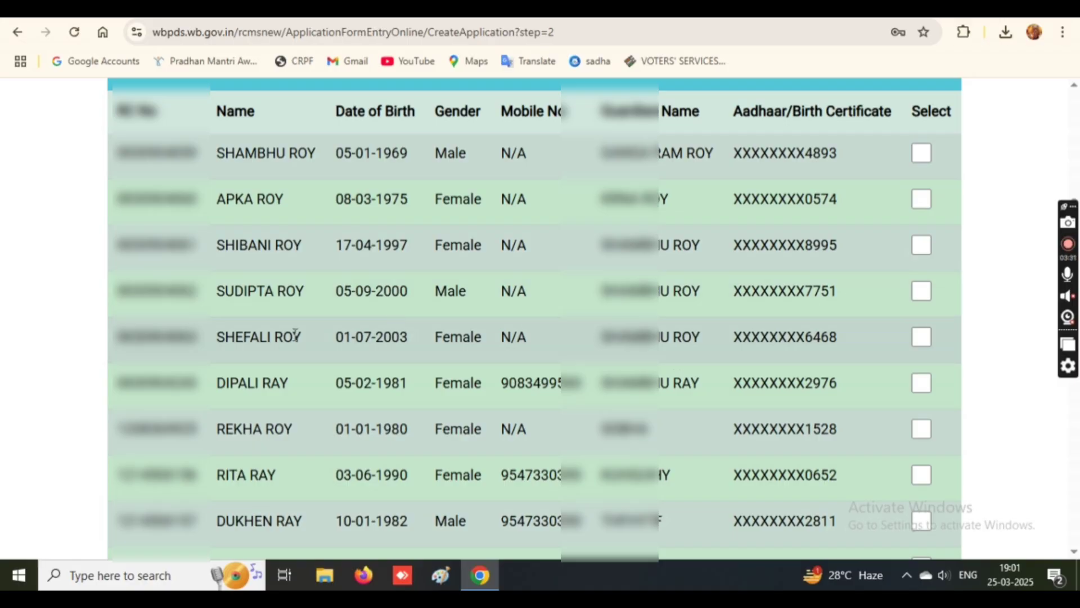
{"action": "scroll", "coordinate": [298, 329], "scroll_direction": "down", "scroll_amount": 1}
{"action": "scroll", "coordinate": [301, 315], "scroll_direction": "down", "scroll_amount": 1}
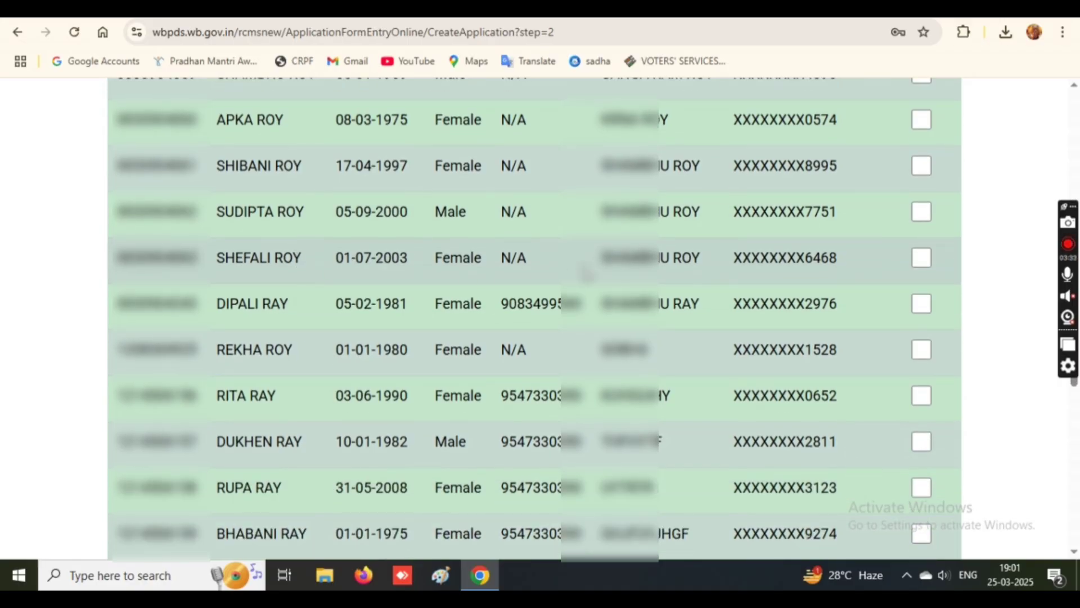
{"action": "left_click", "coordinate": [923, 258]}
{"action": "scroll", "coordinate": [918, 336], "scroll_direction": "down", "scroll_amount": 10}
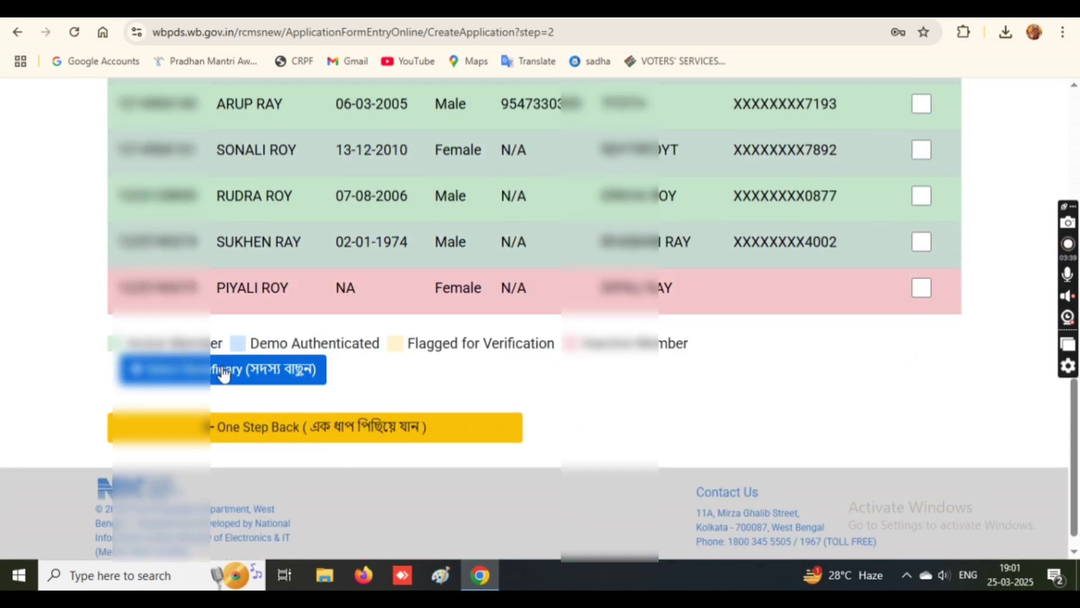
{"action": "left_click", "coordinate": [224, 374]}
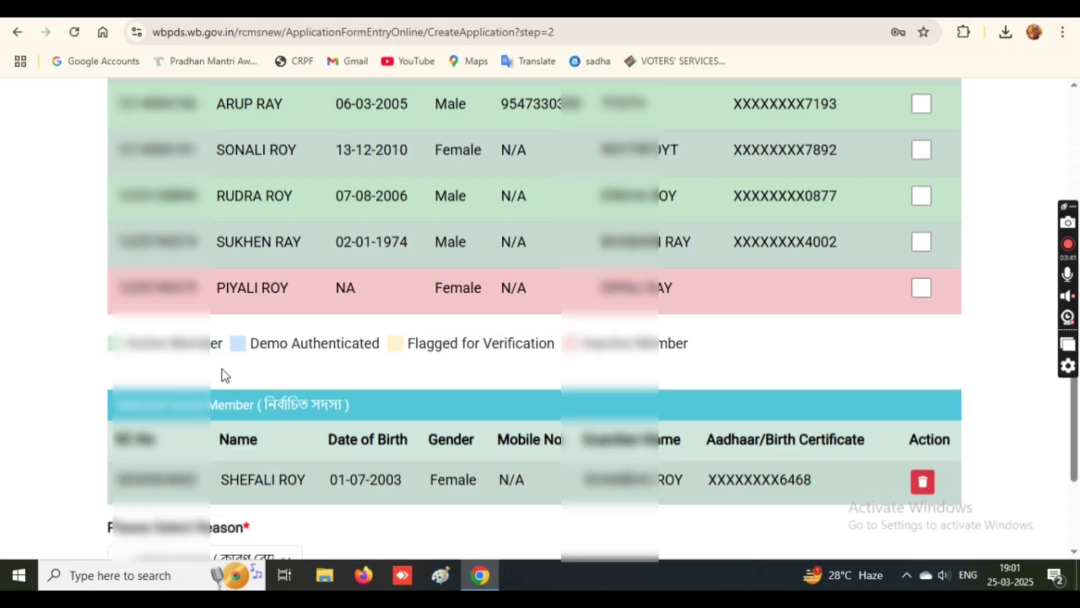
Step: Choose the second transfer reason from Please Select Reason and continue to the target family search
{"action": "scroll", "coordinate": [361, 377], "scroll_direction": "down", "scroll_amount": 1}
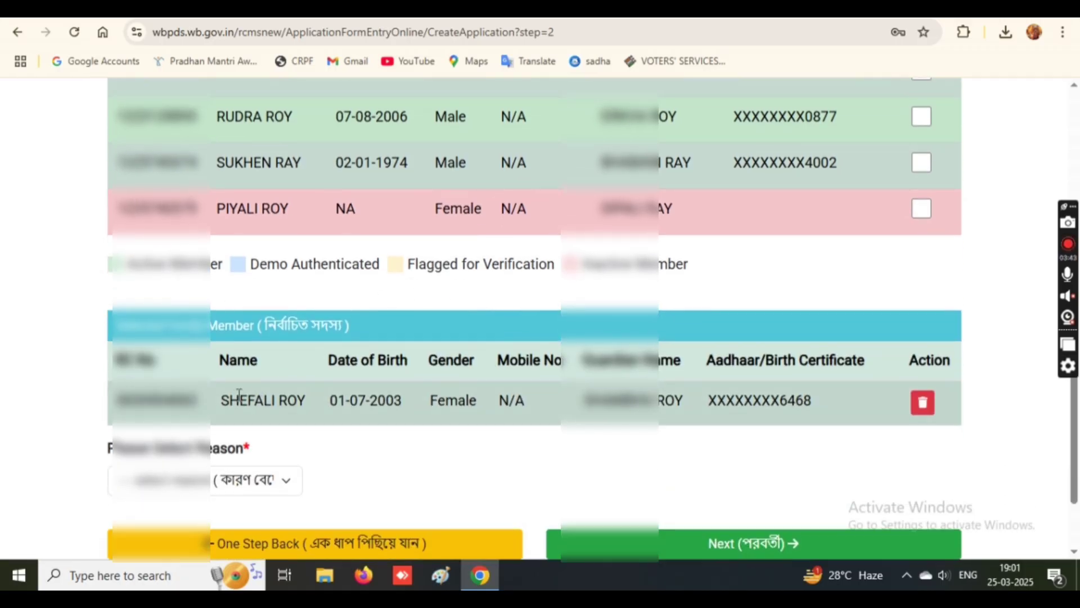
{"action": "scroll", "coordinate": [240, 394], "scroll_direction": "down", "scroll_amount": 1}
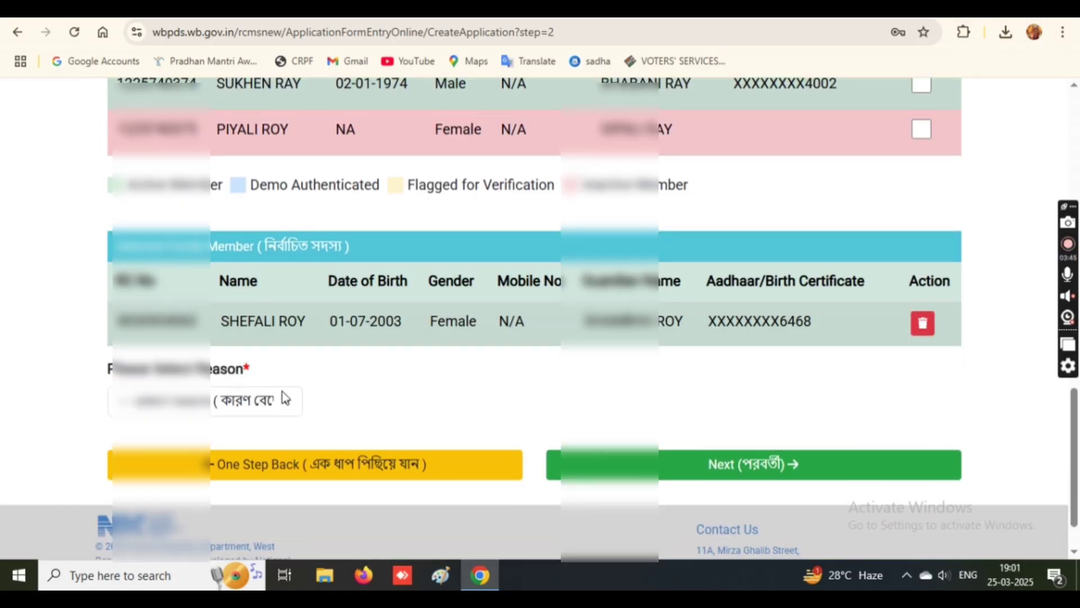
{"action": "left_click", "coordinate": [253, 402]}
{"action": "scroll", "coordinate": [253, 403], "scroll_direction": "down", "scroll_amount": 1}
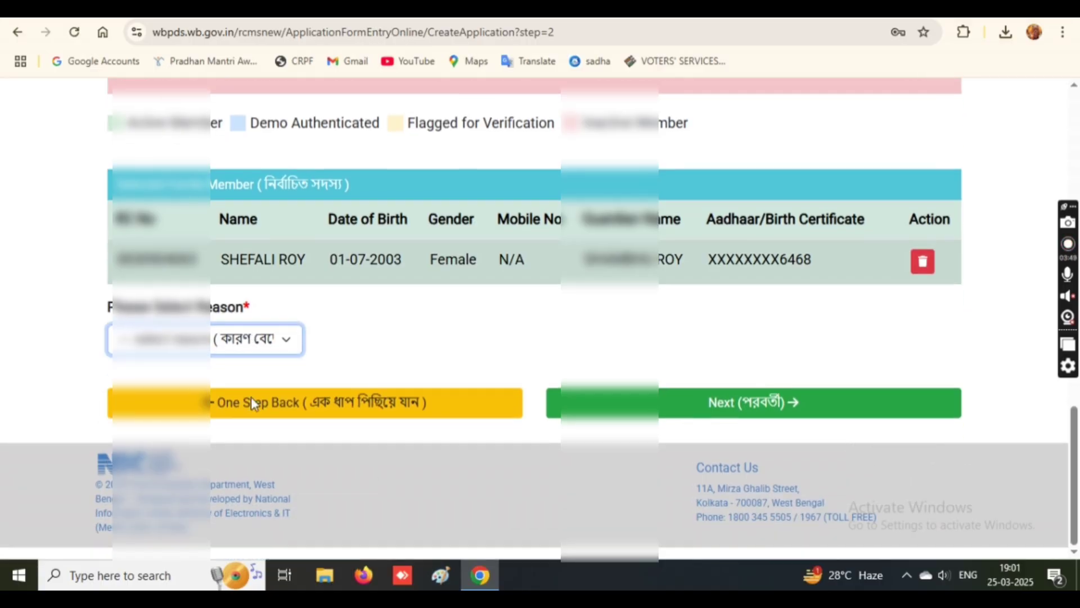
{"action": "left_click", "coordinate": [229, 343]}
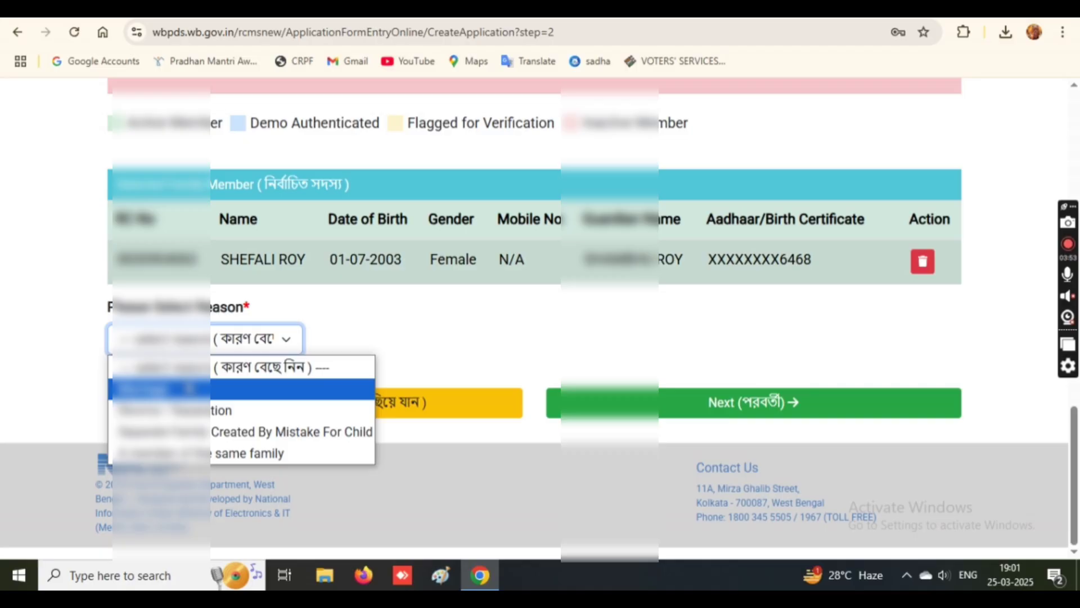
{"action": "left_click", "coordinate": [193, 388]}
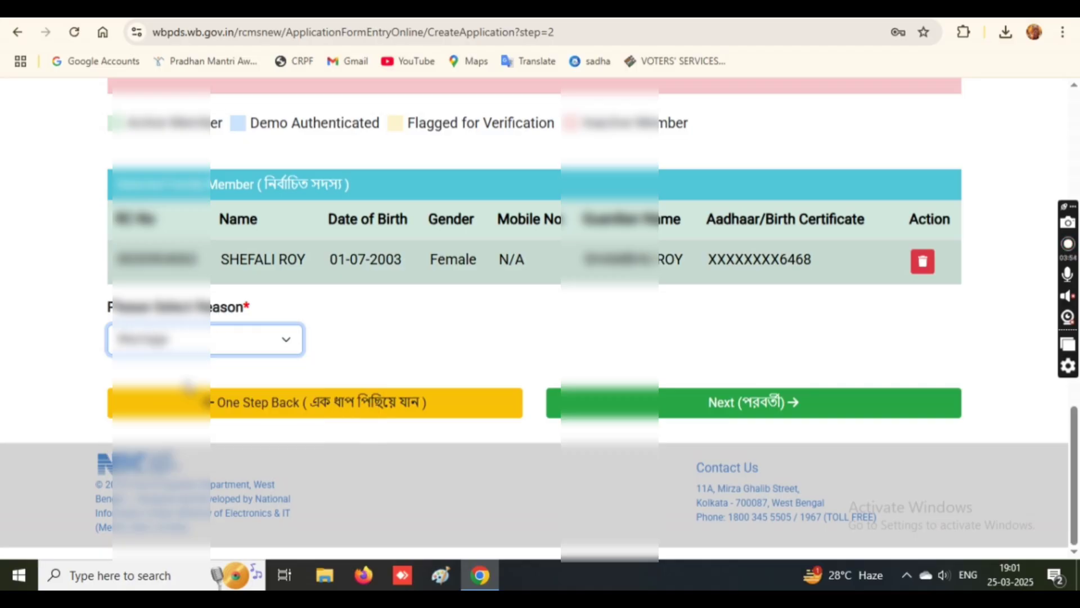
{"action": "left_click", "coordinate": [685, 409]}
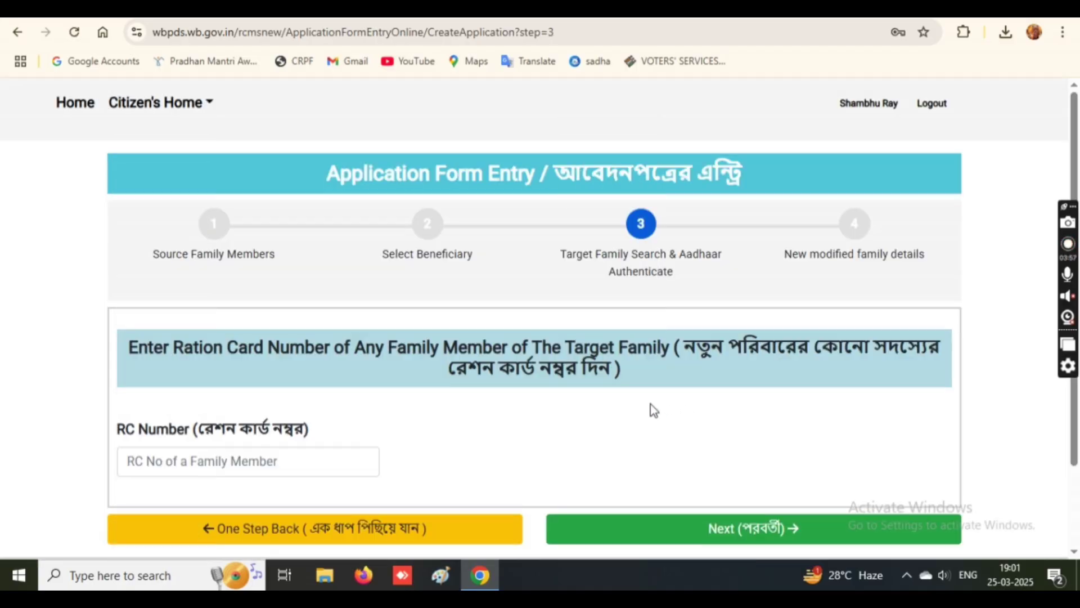
Step: Enter the target family member's ration card number in RC Number and search for that family
{"action": "scroll", "coordinate": [619, 403], "scroll_direction": "down", "scroll_amount": 2}
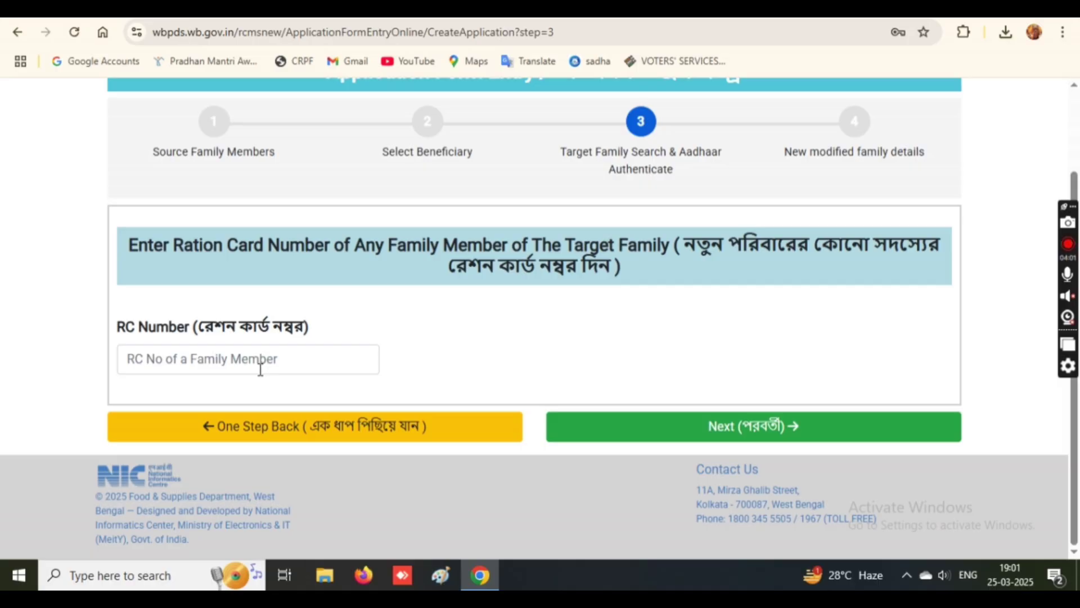
{"action": "left_click", "coordinate": [261, 369]}
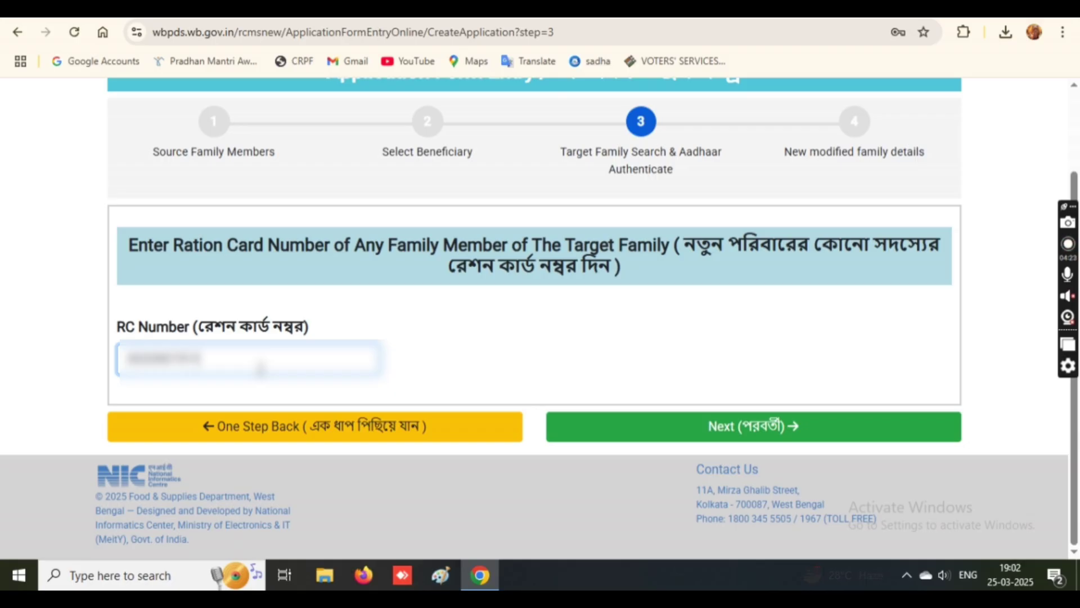
{"action": "left_click", "coordinate": [755, 425]}
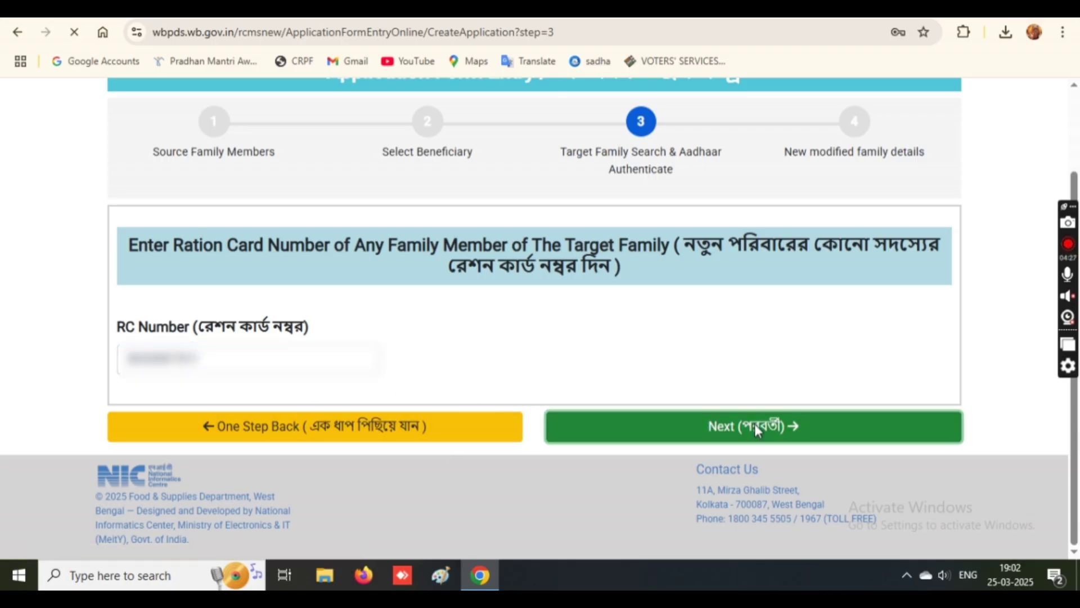
{"action": "scroll", "coordinate": [686, 419], "scroll_direction": "down", "scroll_amount": 4}
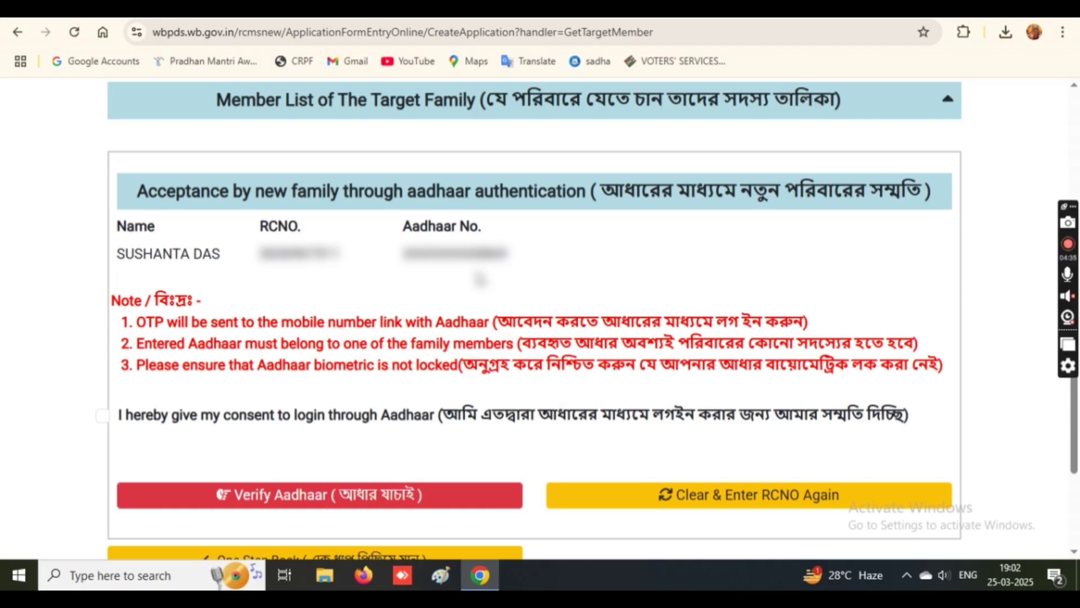
Step: Give Aadhaar consent and send an OTP to verify the target family's Aadhaar
{"action": "scroll", "coordinate": [481, 280], "scroll_direction": "down", "scroll_amount": 1}
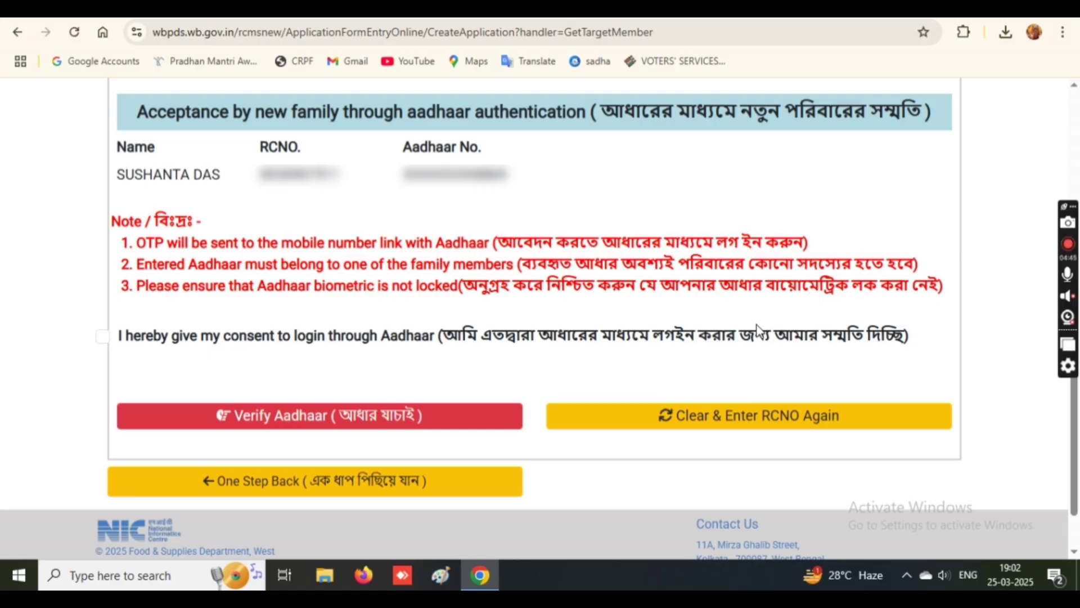
{"action": "left_click", "coordinate": [102, 336]}
{"action": "left_click", "coordinate": [384, 415]}
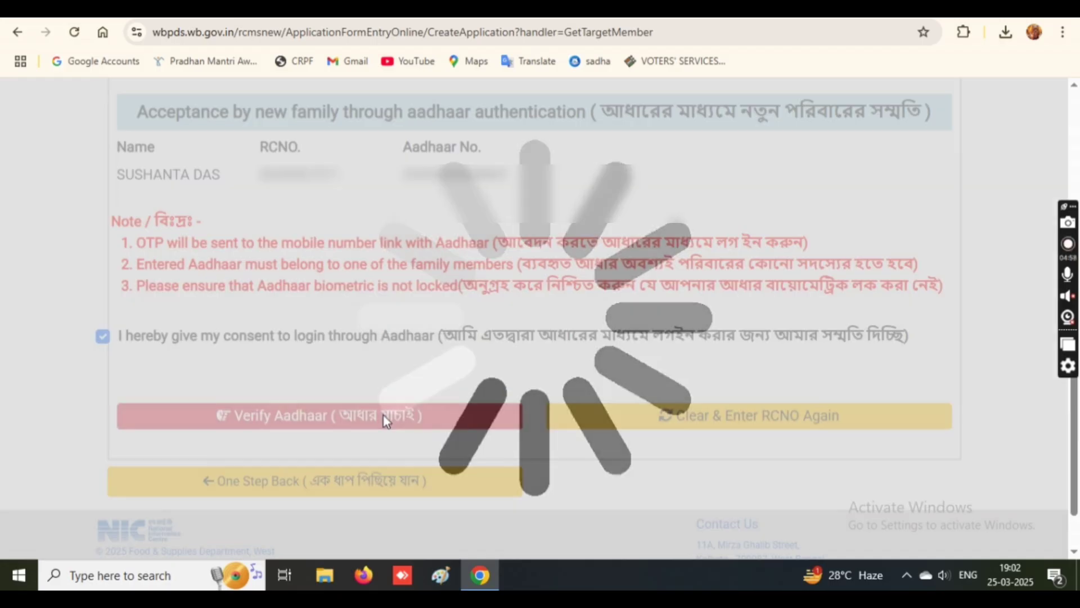
Step: Enter the received six-digit OTP and submit it to continue to the final step
{"action": "scroll", "coordinate": [384, 416], "scroll_direction": "down", "scroll_amount": 3}
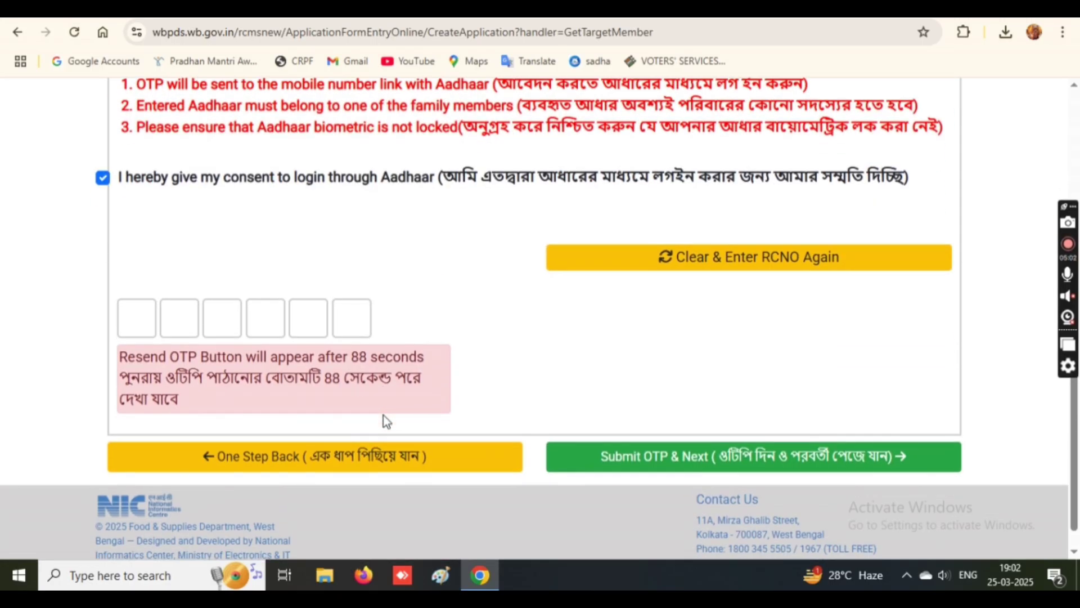
{"action": "scroll", "coordinate": [394, 416], "scroll_direction": "up", "scroll_amount": 1}
{"action": "scroll", "coordinate": [414, 404], "scroll_direction": "up", "scroll_amount": 3}
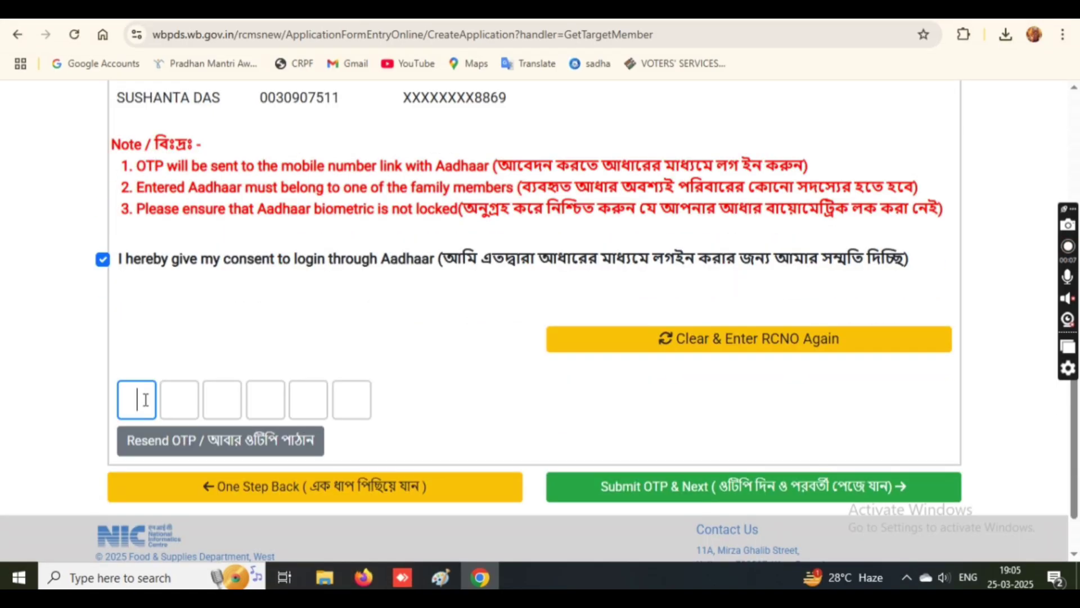
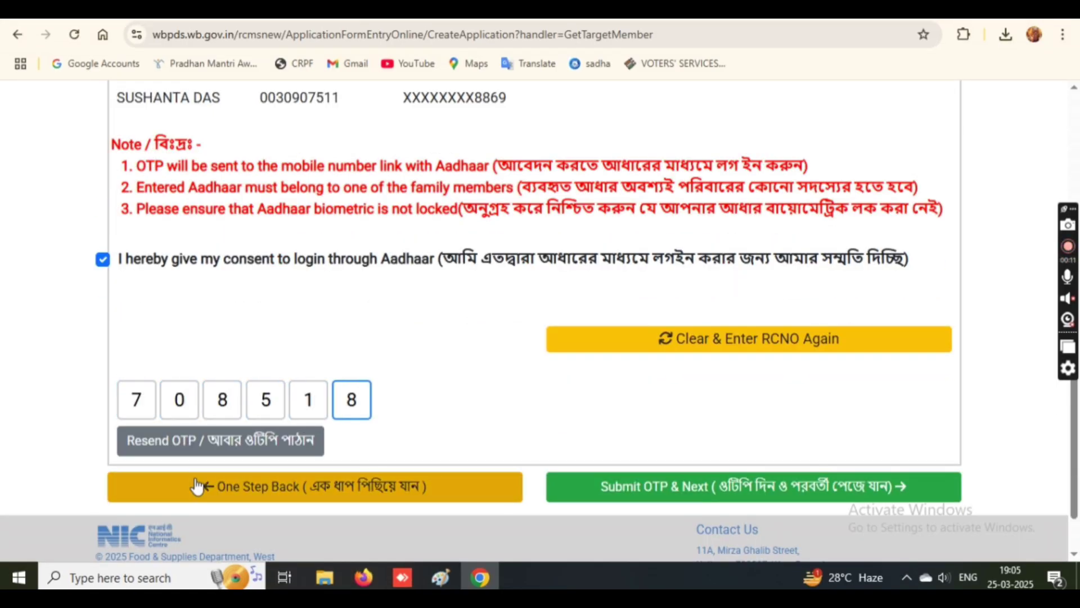
{"action": "scroll", "coordinate": [444, 445], "scroll_direction": "down", "scroll_amount": 1}
{"action": "scroll", "coordinate": [443, 445], "scroll_direction": "down", "scroll_amount": 1}
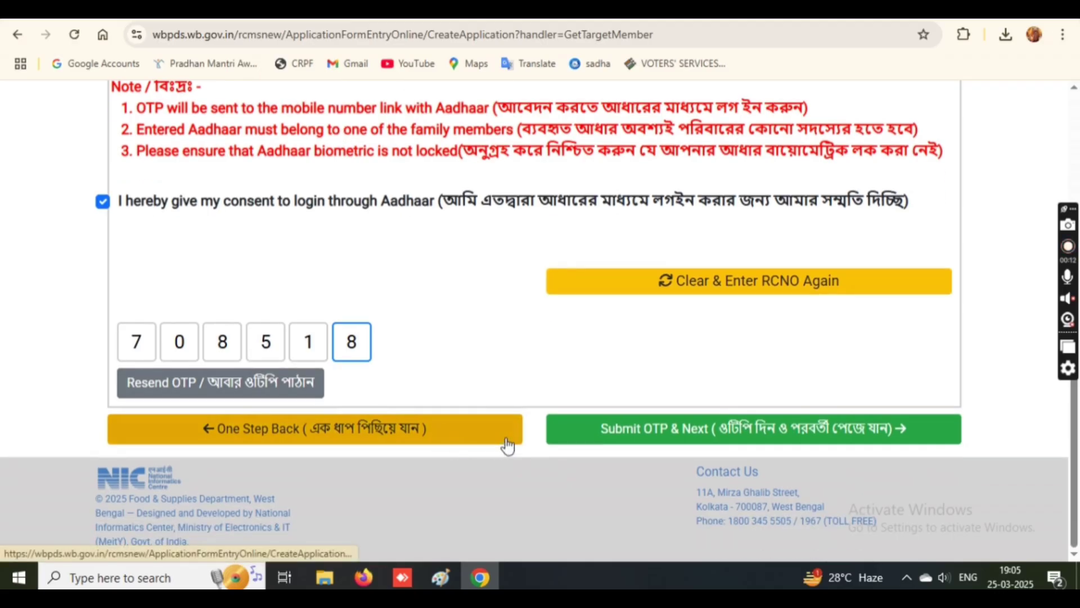
{"action": "left_click", "coordinate": [680, 437]}
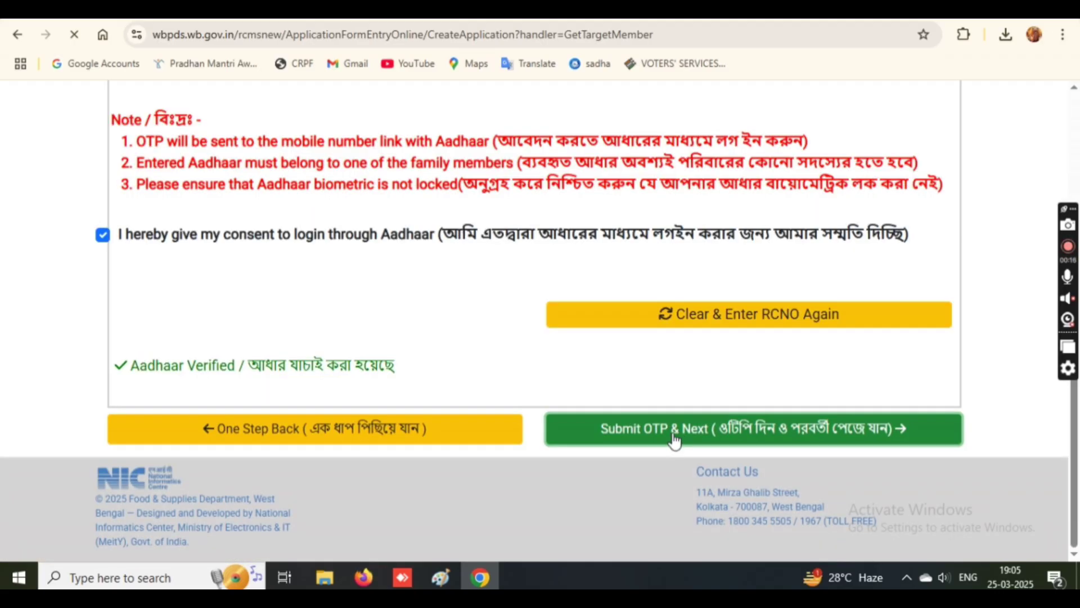
Step: Review the Preview Family Before Merge table and final-submit the Form 14 transfer
{"action": "scroll", "coordinate": [612, 410], "scroll_direction": "down", "scroll_amount": 2}
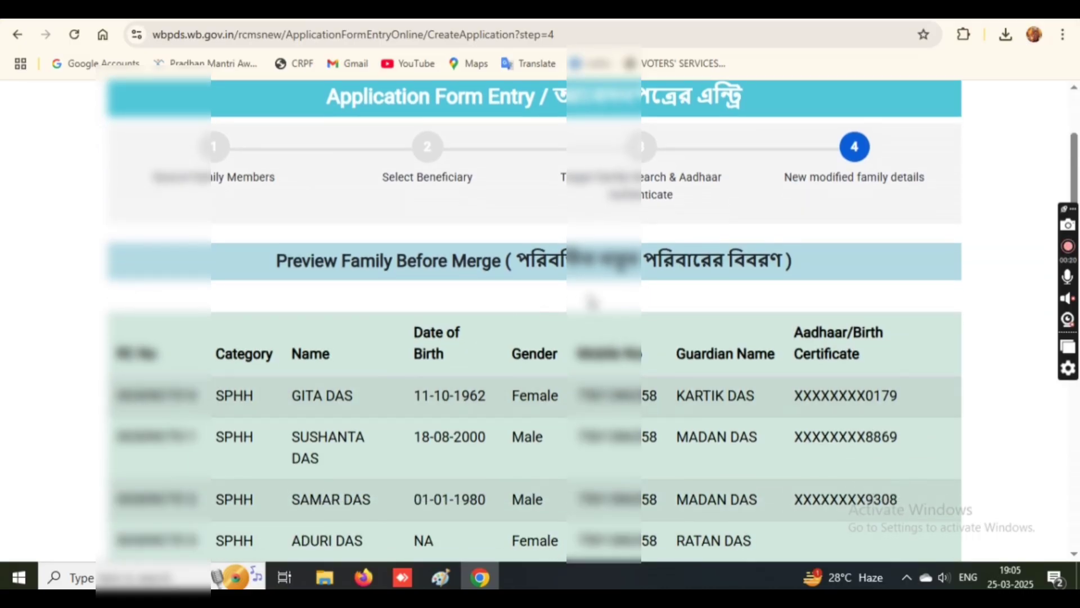
{"action": "scroll", "coordinate": [644, 287], "scroll_direction": "down", "scroll_amount": 4}
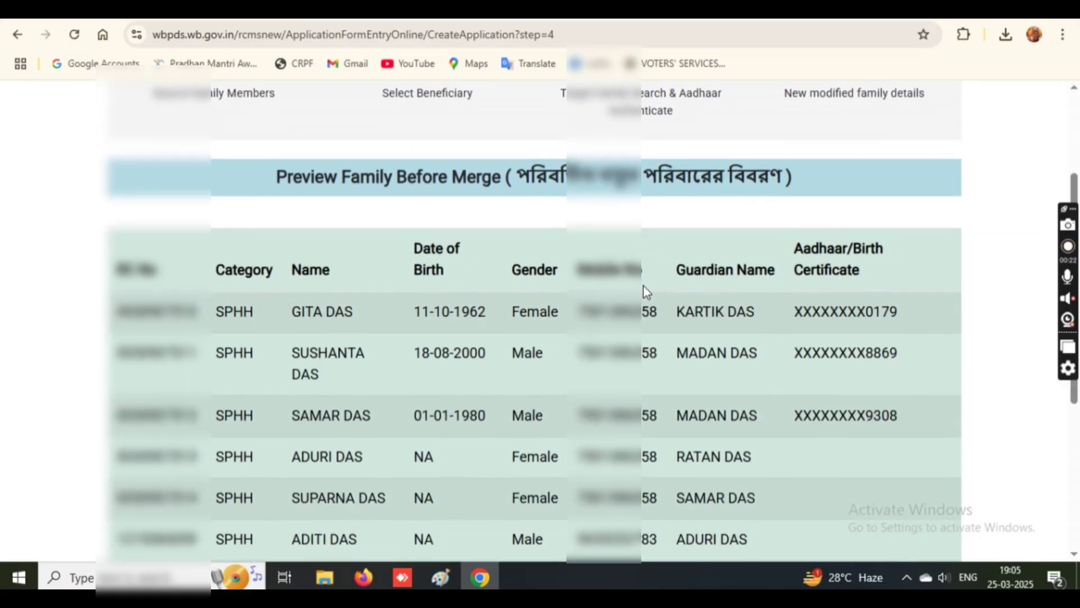
{"action": "scroll", "coordinate": [645, 287], "scroll_direction": "down", "scroll_amount": 2}
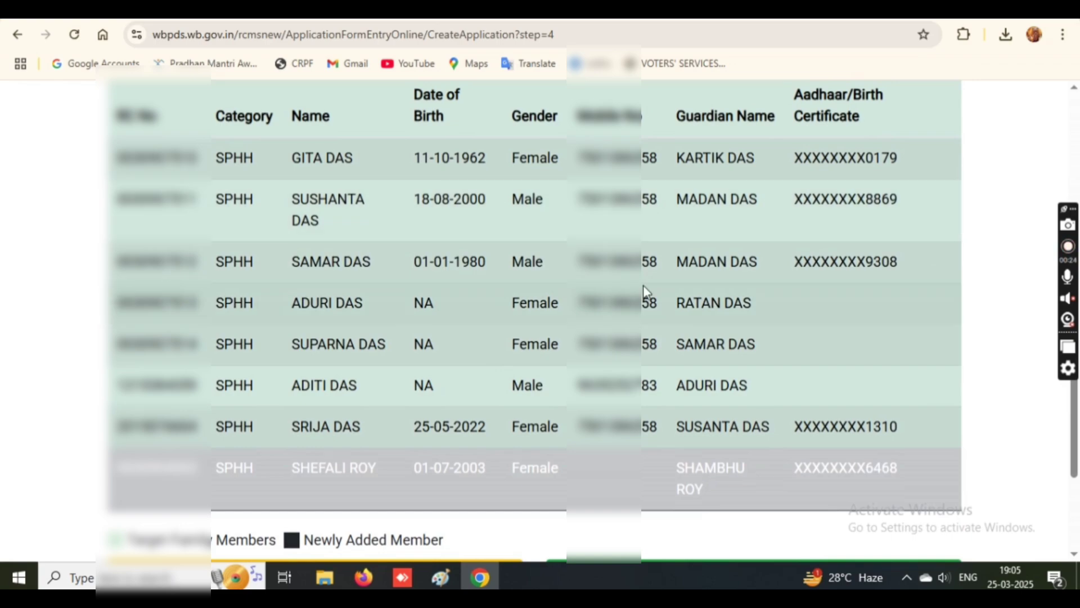
{"action": "scroll", "coordinate": [644, 286], "scroll_direction": "down", "scroll_amount": 2}
{"action": "scroll", "coordinate": [644, 285], "scroll_direction": "down", "scroll_amount": 2}
{"action": "scroll", "coordinate": [645, 287], "scroll_direction": "up", "scroll_amount": 4}
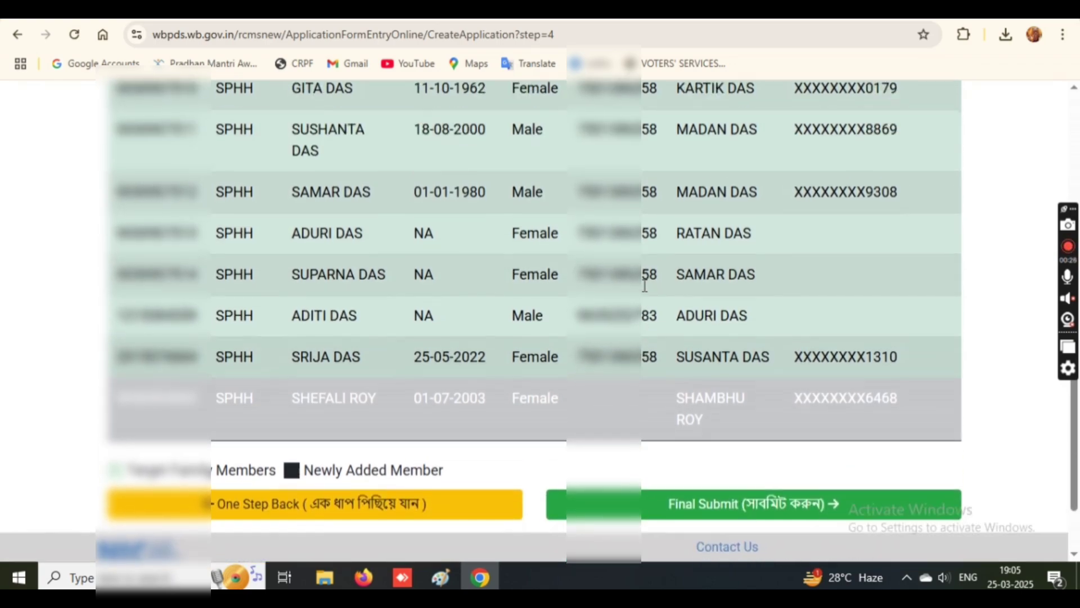
{"action": "scroll", "coordinate": [646, 289], "scroll_direction": "down", "scroll_amount": 2}
{"action": "scroll", "coordinate": [646, 288], "scroll_direction": "down", "scroll_amount": 3}
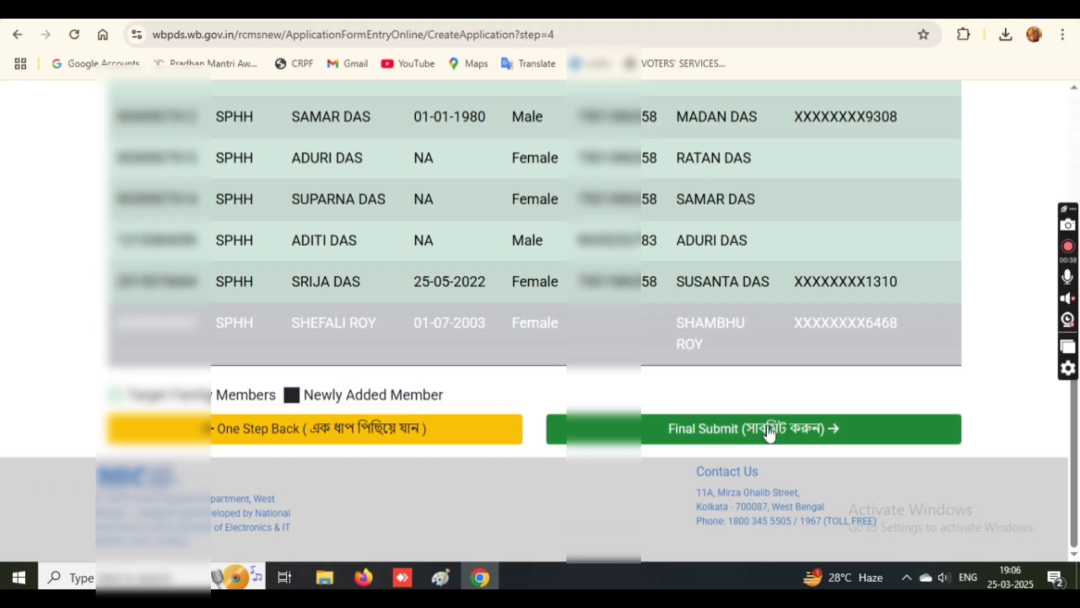
{"action": "left_click", "coordinate": [769, 429]}
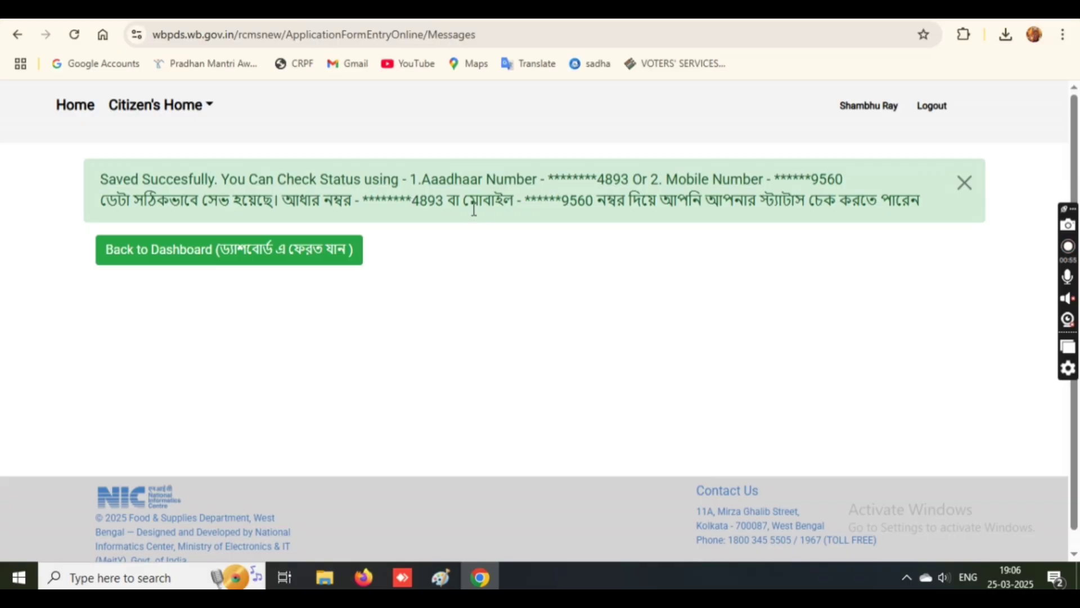
Step: Return to the dashboard and open Check Application Status from the Citizen's Home menu
{"action": "left_click", "coordinate": [224, 259]}
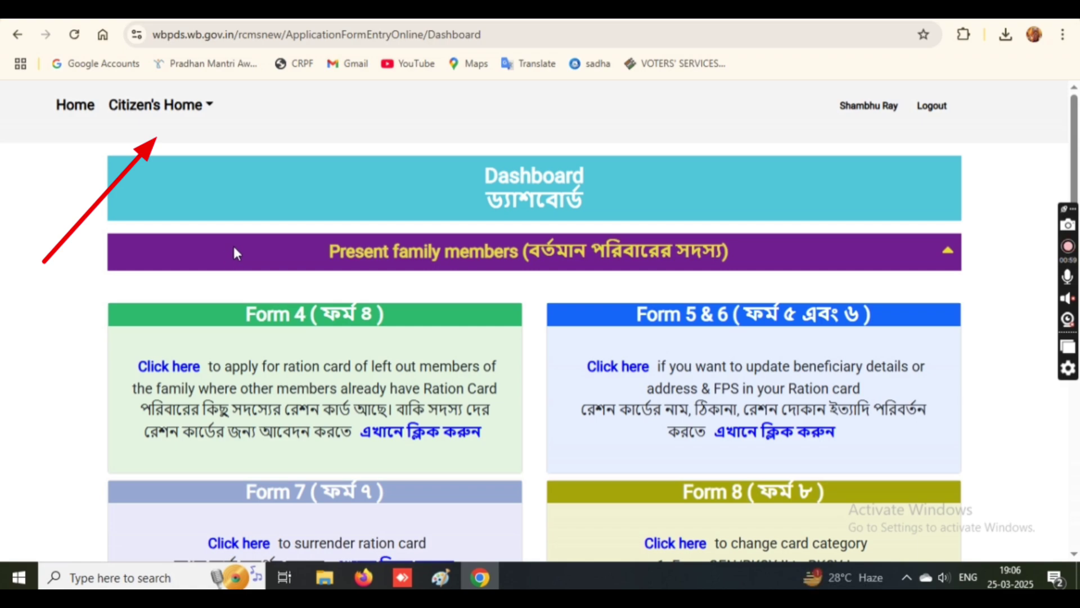
{"action": "left_click", "coordinate": [200, 109]}
{"action": "left_click", "coordinate": [189, 179]}
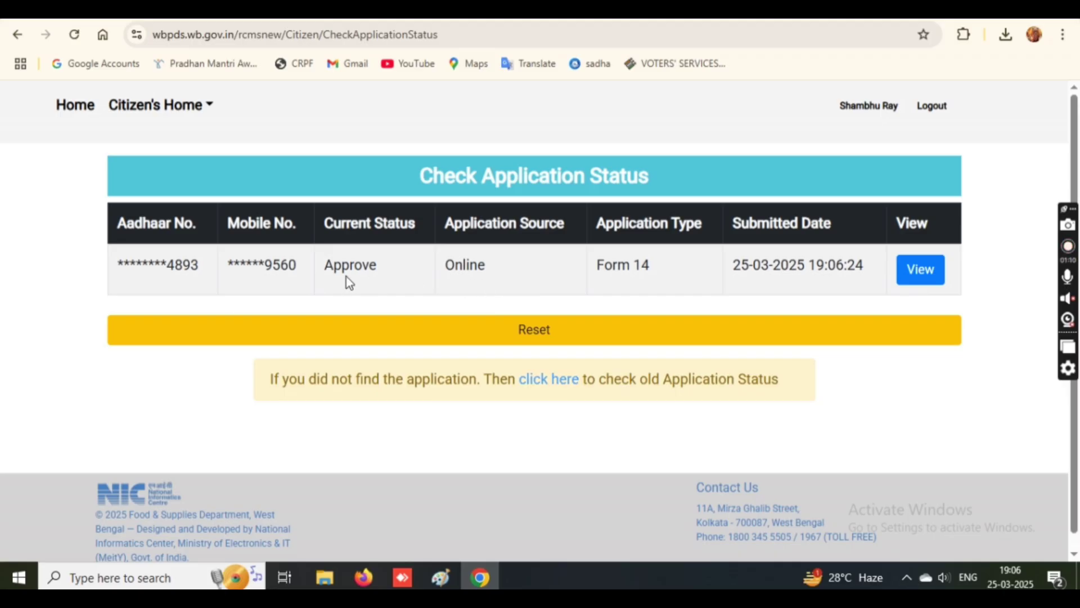
Step: View the Form 14 application details and use the moved member's Download E-RC button
{"action": "left_click", "coordinate": [900, 277]}
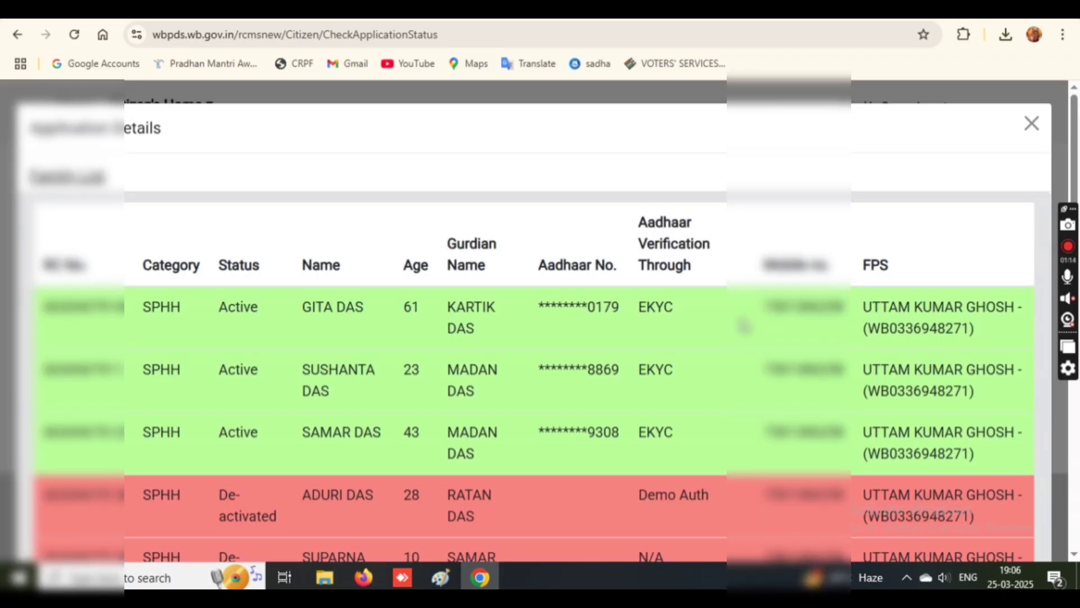
{"action": "scroll", "coordinate": [744, 325], "scroll_direction": "down", "scroll_amount": 2}
{"action": "scroll", "coordinate": [744, 325], "scroll_direction": "down", "scroll_amount": 2}
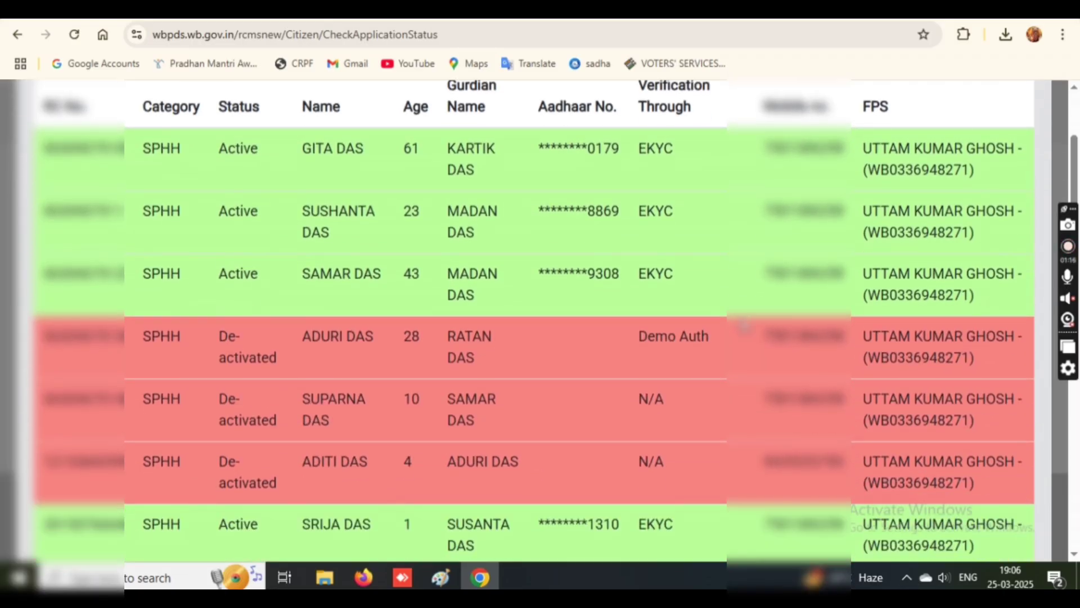
{"action": "scroll", "coordinate": [744, 325], "scroll_direction": "down", "scroll_amount": 4}
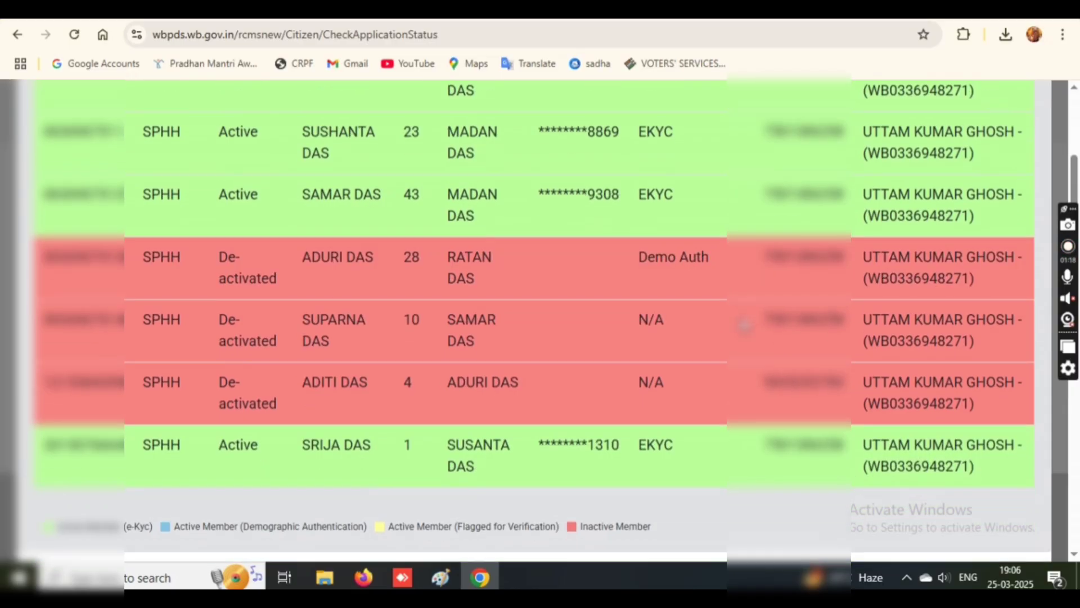
{"action": "scroll", "coordinate": [744, 325], "scroll_direction": "up", "scroll_amount": 4}
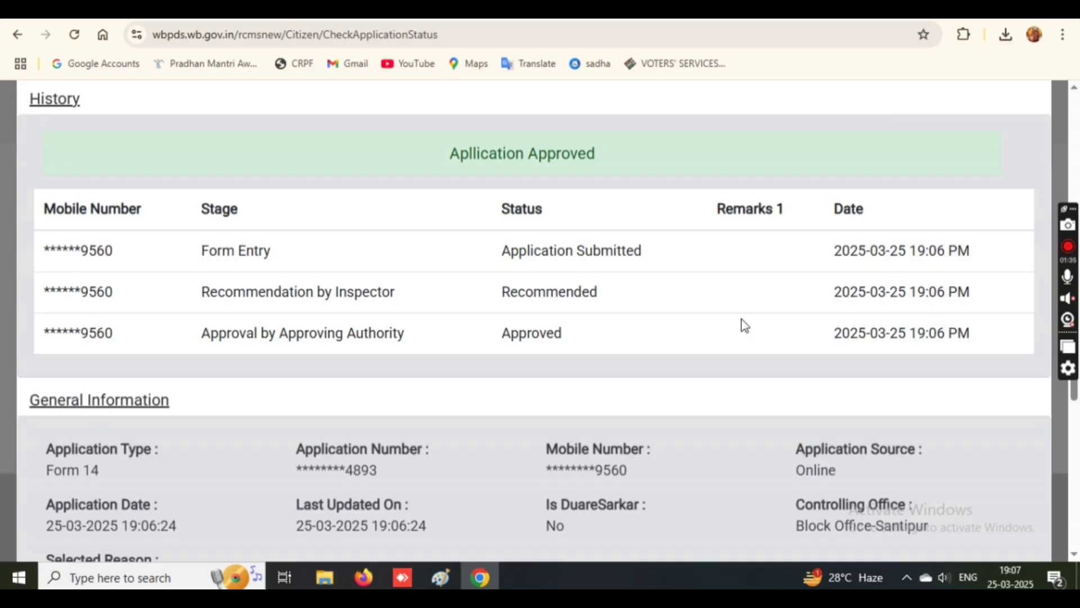
{"action": "scroll", "coordinate": [744, 325], "scroll_direction": "down", "scroll_amount": 2}
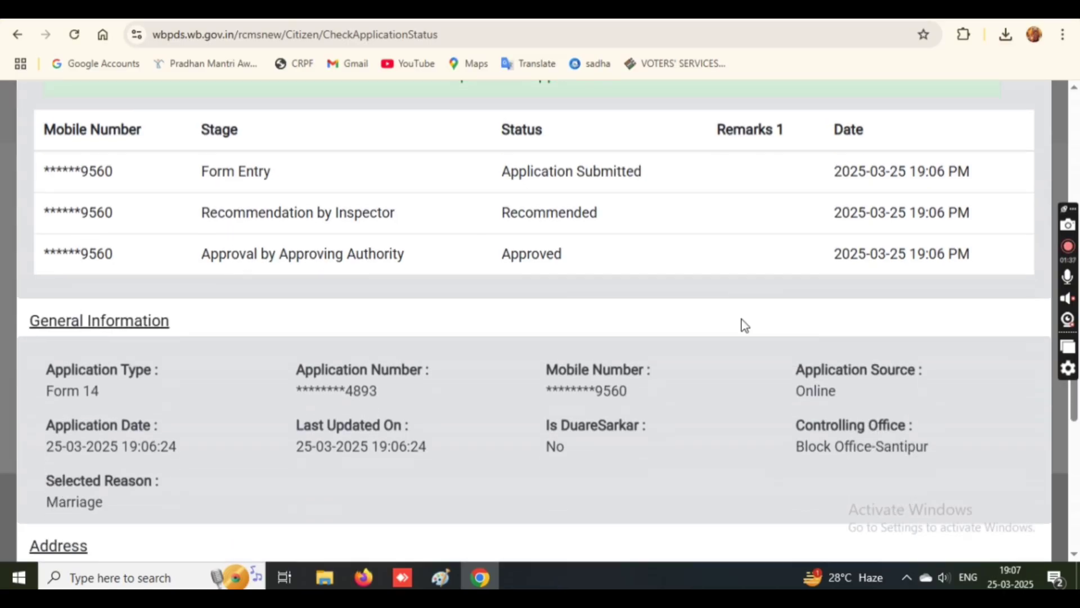
{"action": "scroll", "coordinate": [744, 325], "scroll_direction": "down", "scroll_amount": 2}
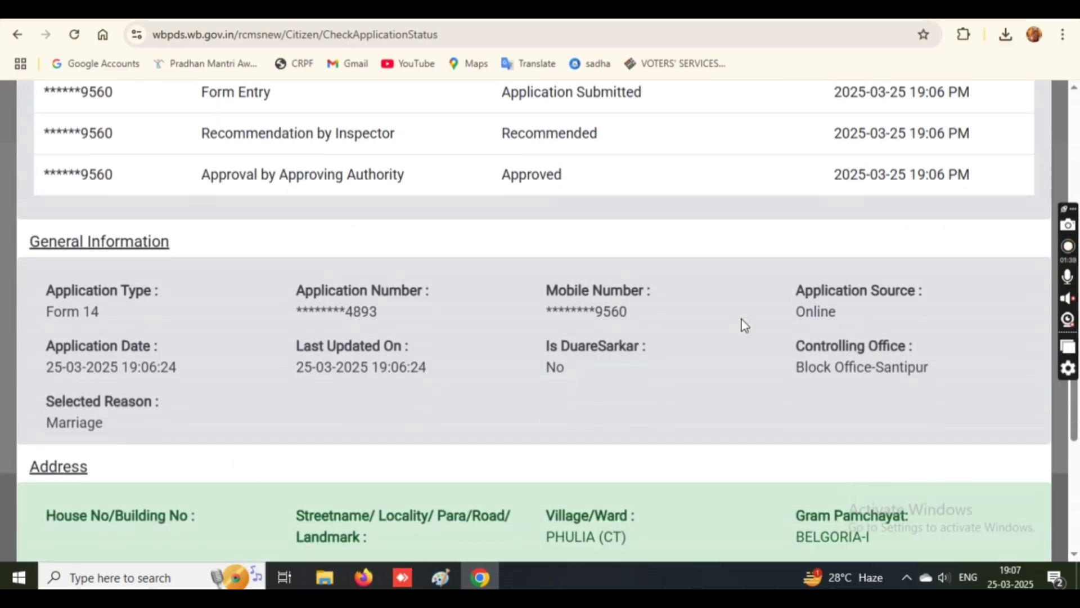
{"action": "scroll", "coordinate": [744, 325], "scroll_direction": "down", "scroll_amount": 2}
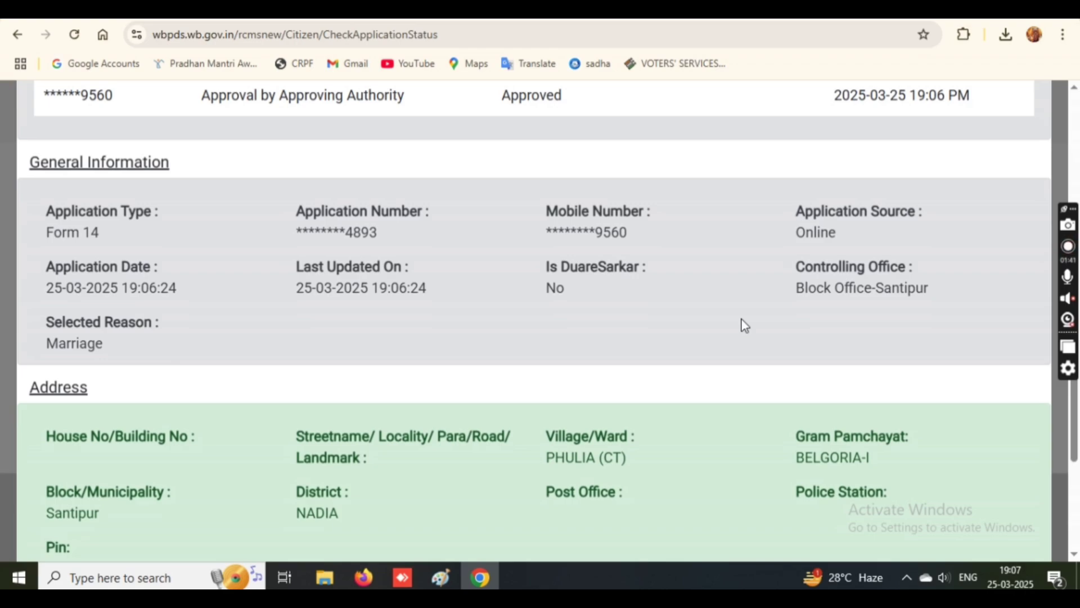
{"action": "scroll", "coordinate": [744, 325], "scroll_direction": "down", "scroll_amount": 2}
{"action": "scroll", "coordinate": [744, 325], "scroll_direction": "down", "scroll_amount": 4}
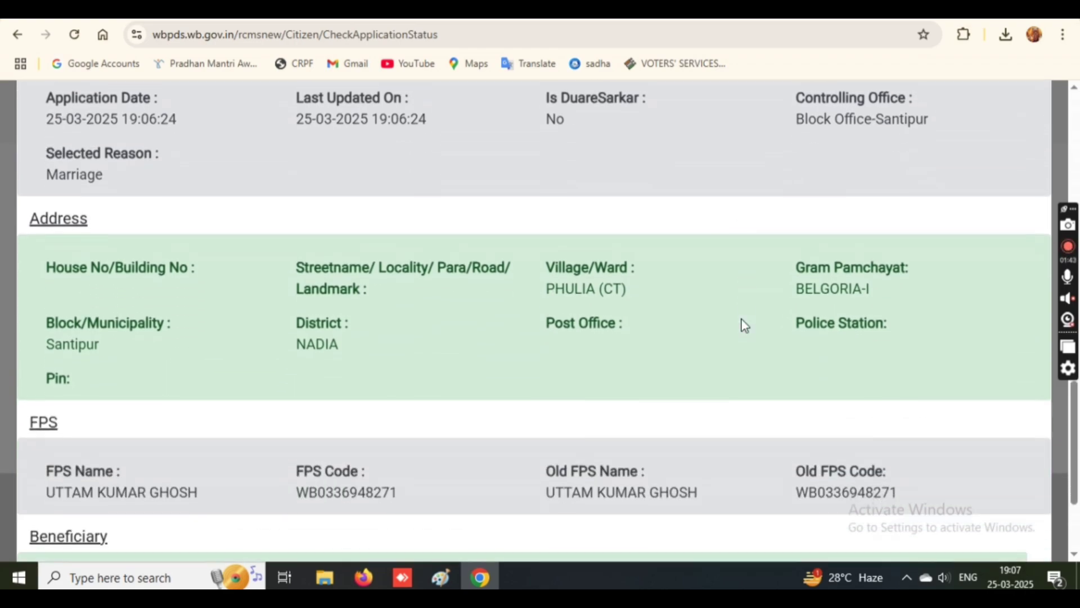
{"action": "scroll", "coordinate": [744, 326], "scroll_direction": "down", "scroll_amount": 1}
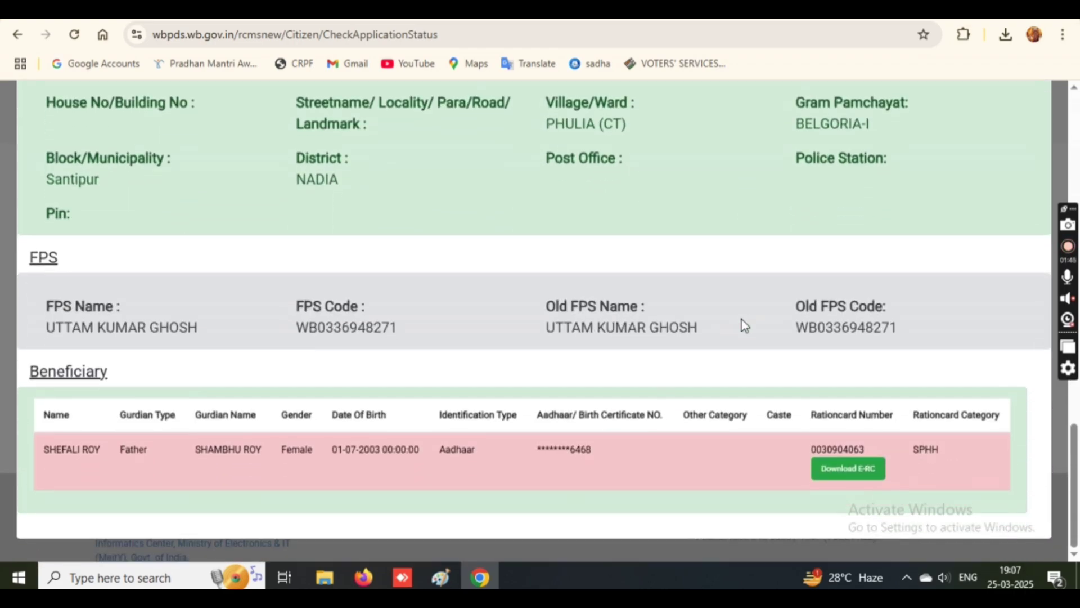
{"action": "left_click", "coordinate": [851, 471]}
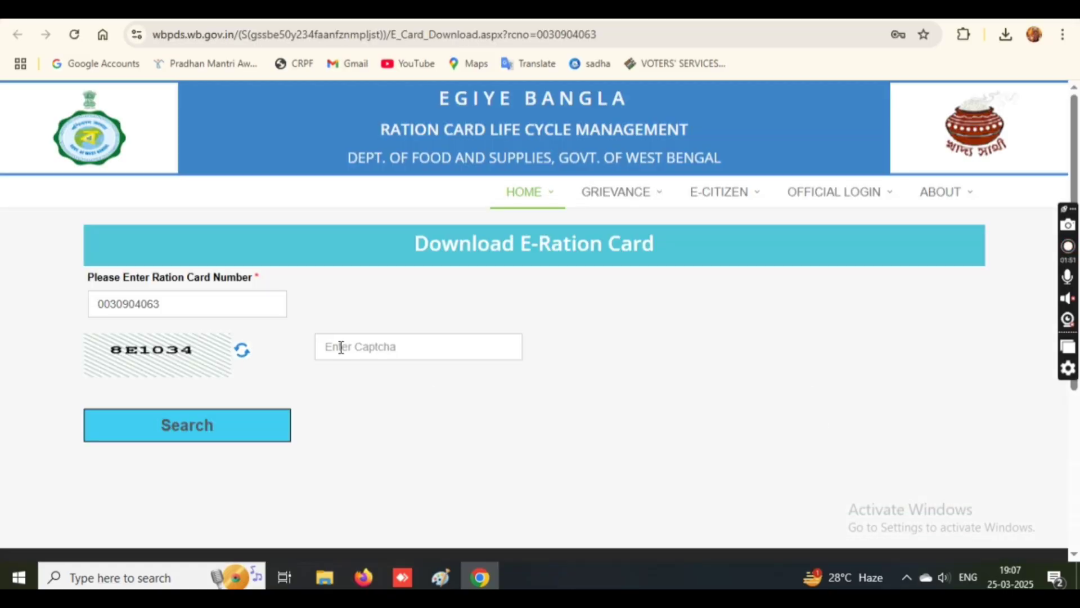
Step: Fill in the captcha and search for the ration card
{"action": "left_click", "coordinate": [341, 348]}
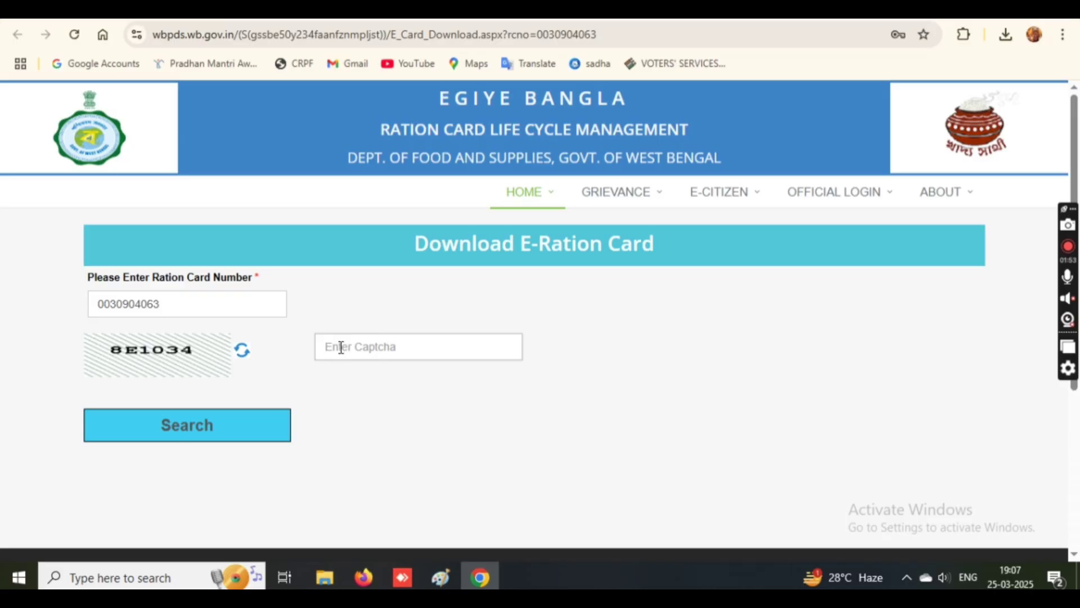
{"action": "type", "text": "8E1034"}
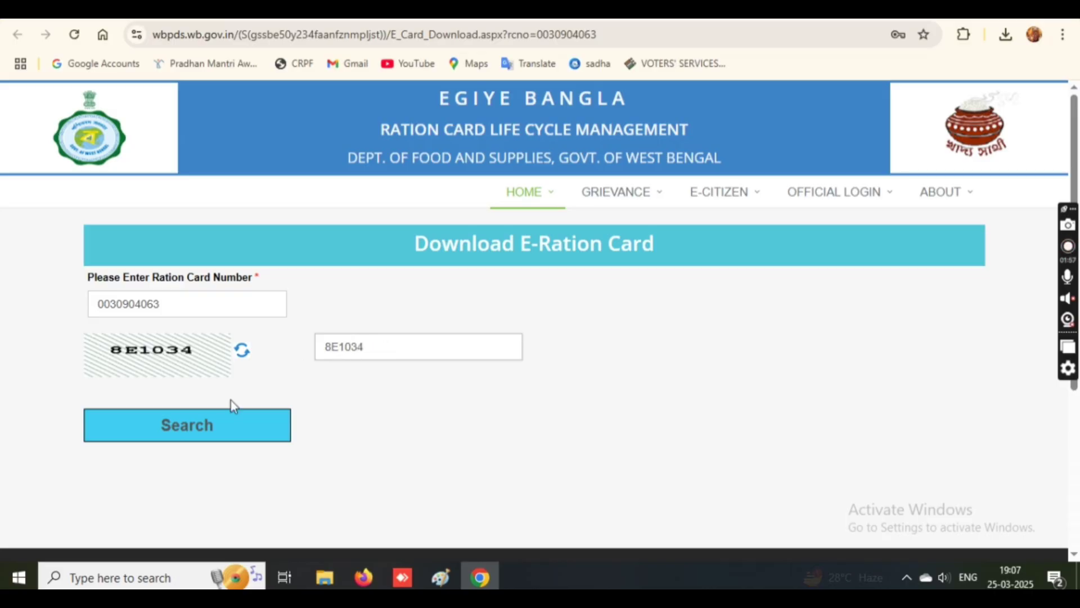
{"action": "left_click", "coordinate": [194, 424]}
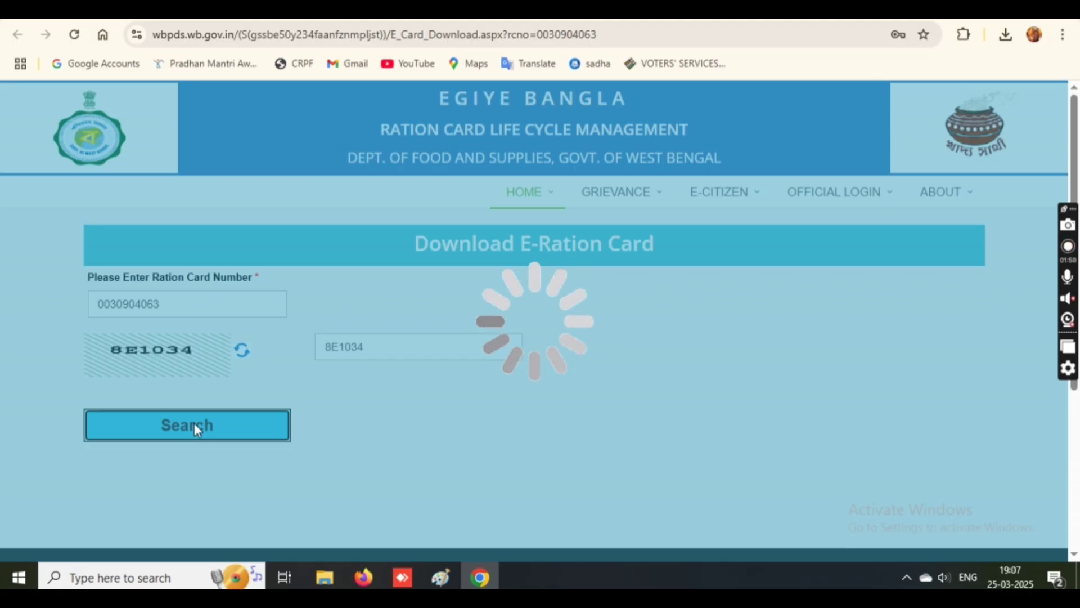
Step: Send an OTP via a family member's Aadhaar and enter the received six-digit OTP
{"action": "scroll", "coordinate": [256, 400], "scroll_direction": "down", "scroll_amount": 5}
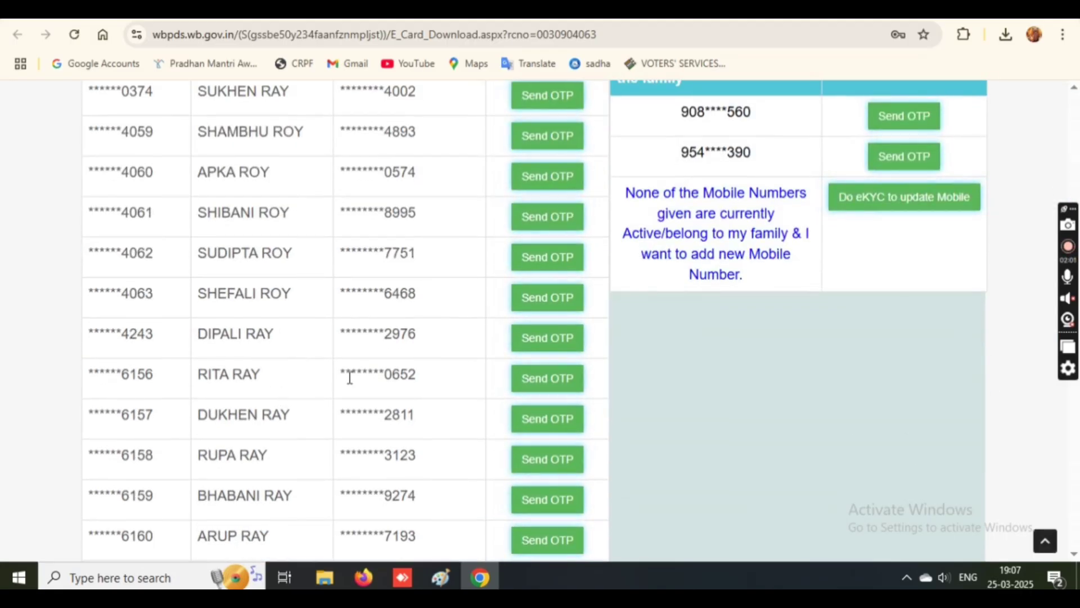
{"action": "scroll", "coordinate": [351, 376], "scroll_direction": "up", "scroll_amount": 3}
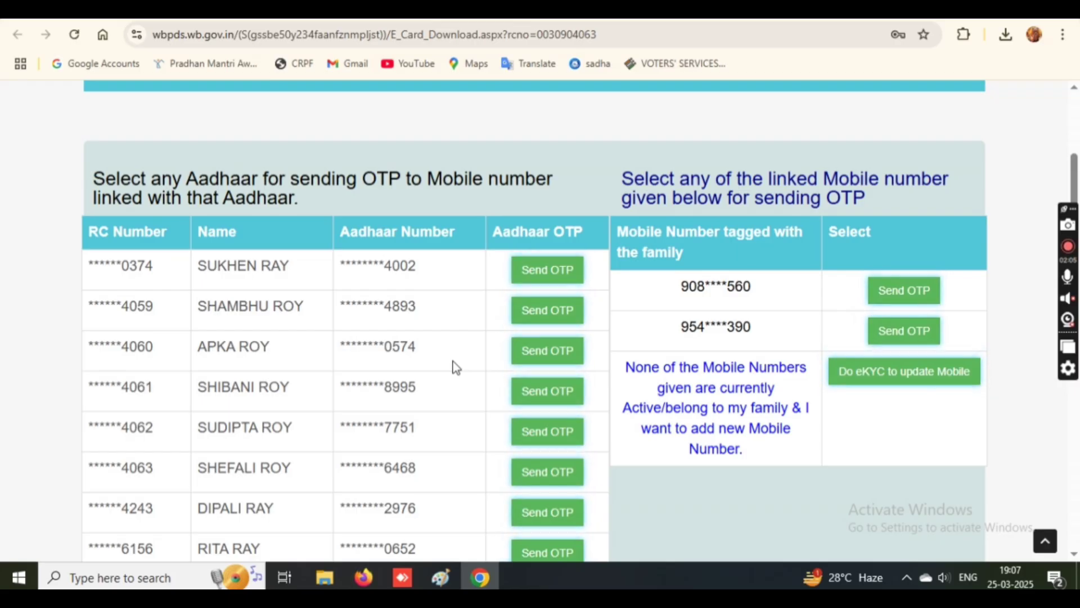
{"action": "scroll", "coordinate": [456, 367], "scroll_direction": "down", "scroll_amount": 9}
{"action": "scroll", "coordinate": [456, 367], "scroll_direction": "up", "scroll_amount": 5}
{"action": "scroll", "coordinate": [456, 367], "scroll_direction": "up", "scroll_amount": 1}
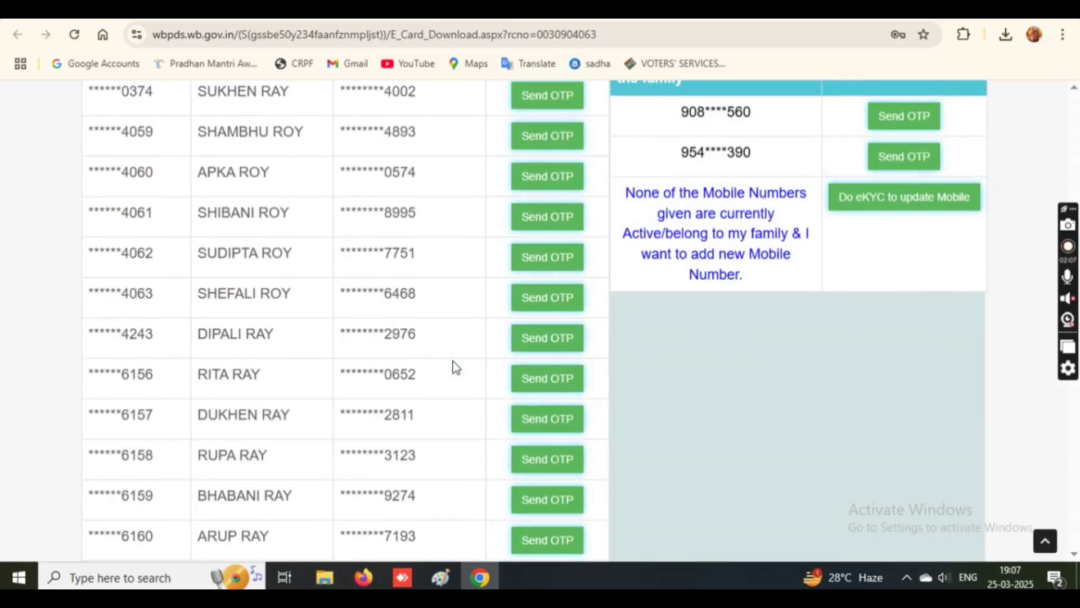
{"action": "scroll", "coordinate": [455, 367], "scroll_direction": "down", "scroll_amount": 6}
{"action": "scroll", "coordinate": [454, 367], "scroll_direction": "up", "scroll_amount": 6}
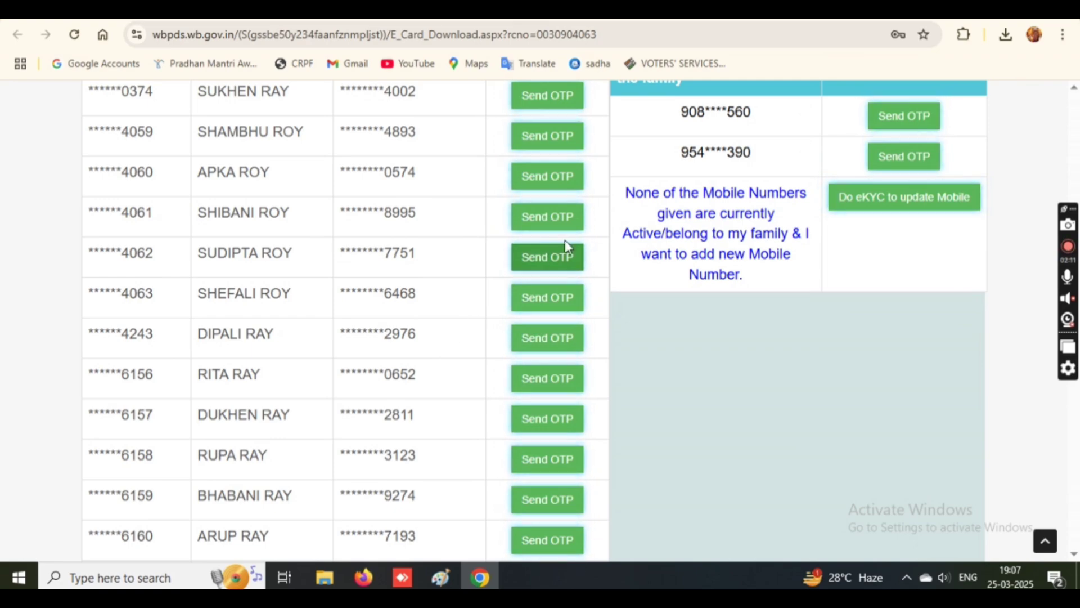
{"action": "left_click", "coordinate": [906, 157]}
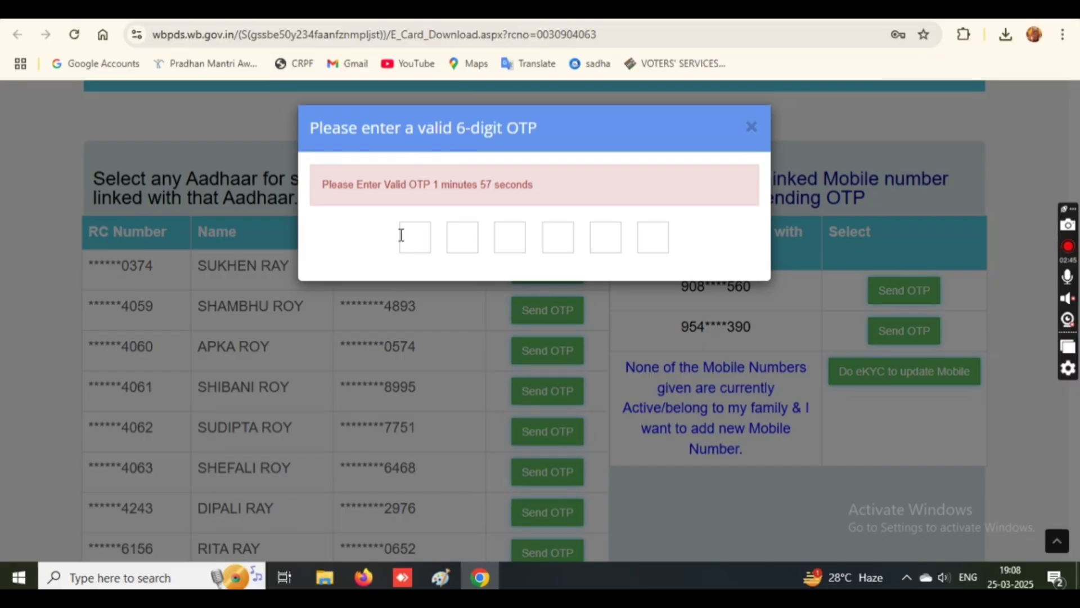
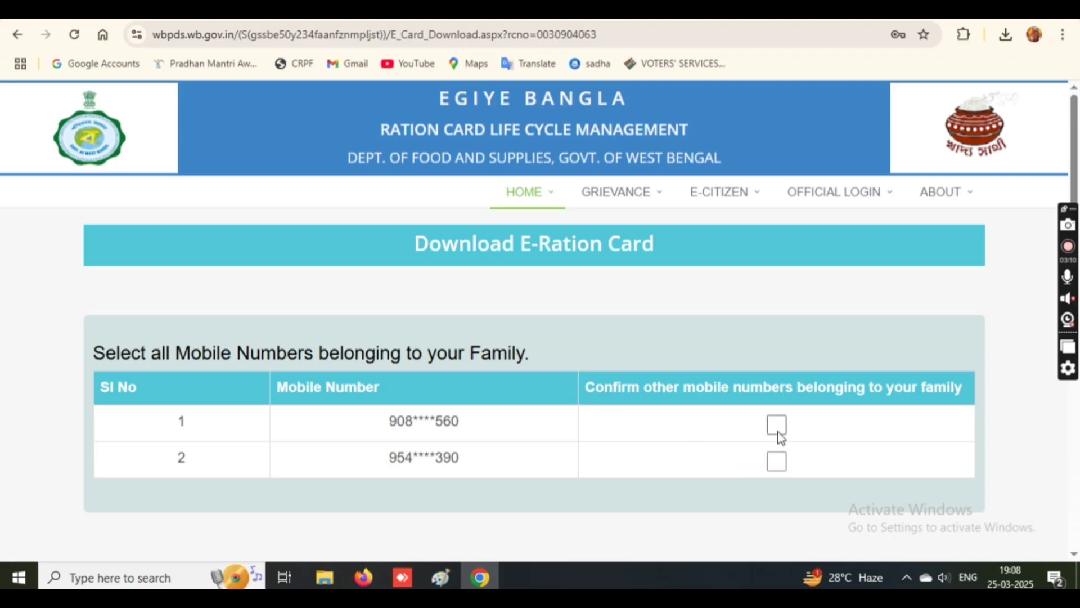
Step: Confirm that both listed mobile numbers belong to the family and approve the confirmation
{"action": "left_click", "coordinate": [778, 431]}
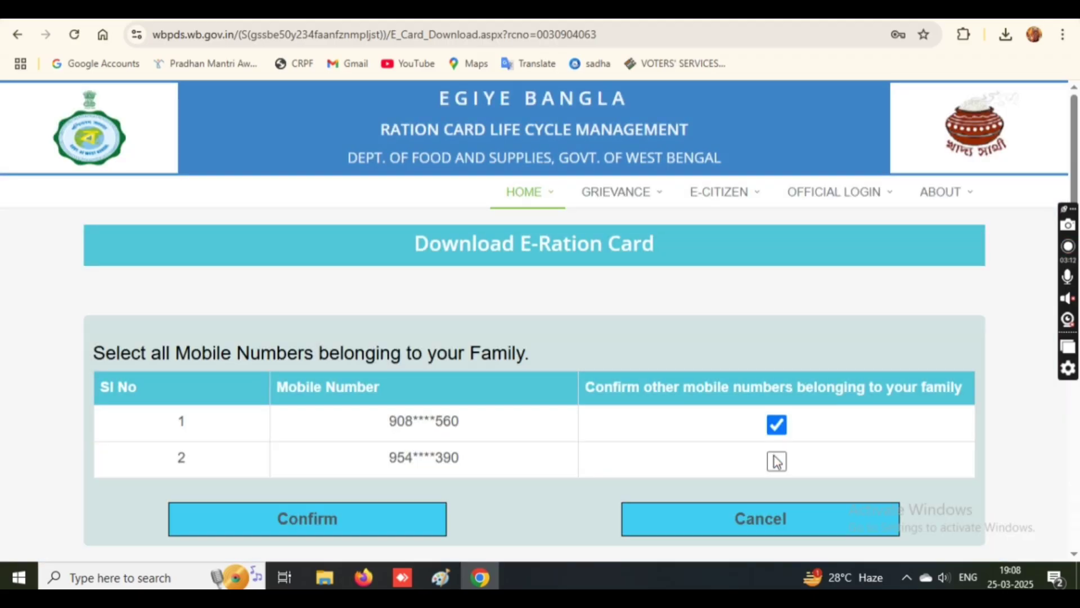
{"action": "left_click", "coordinate": [774, 466]}
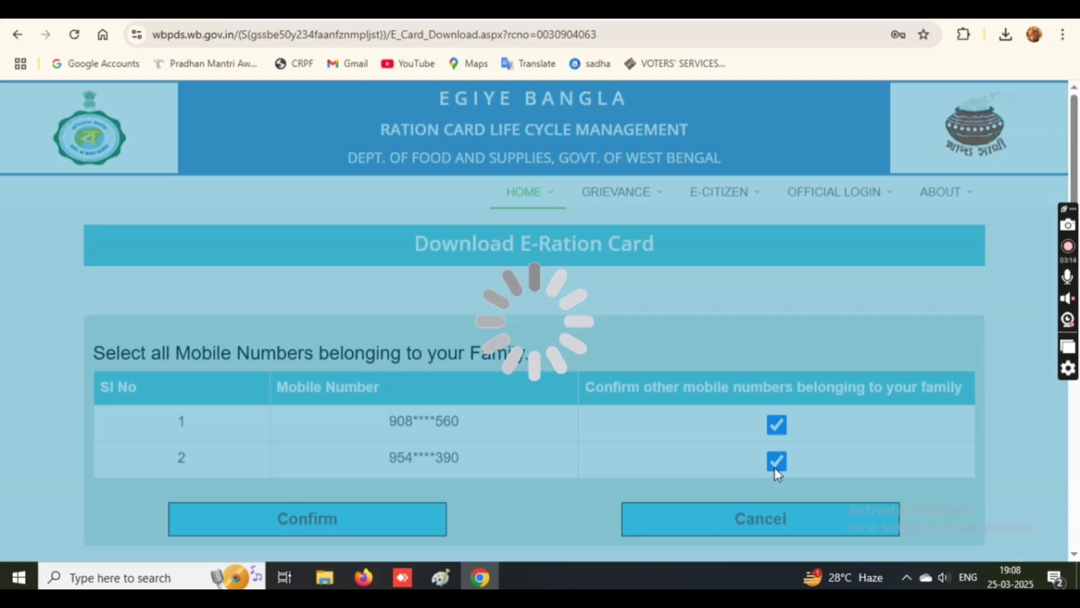
{"action": "left_click", "coordinate": [315, 512]}
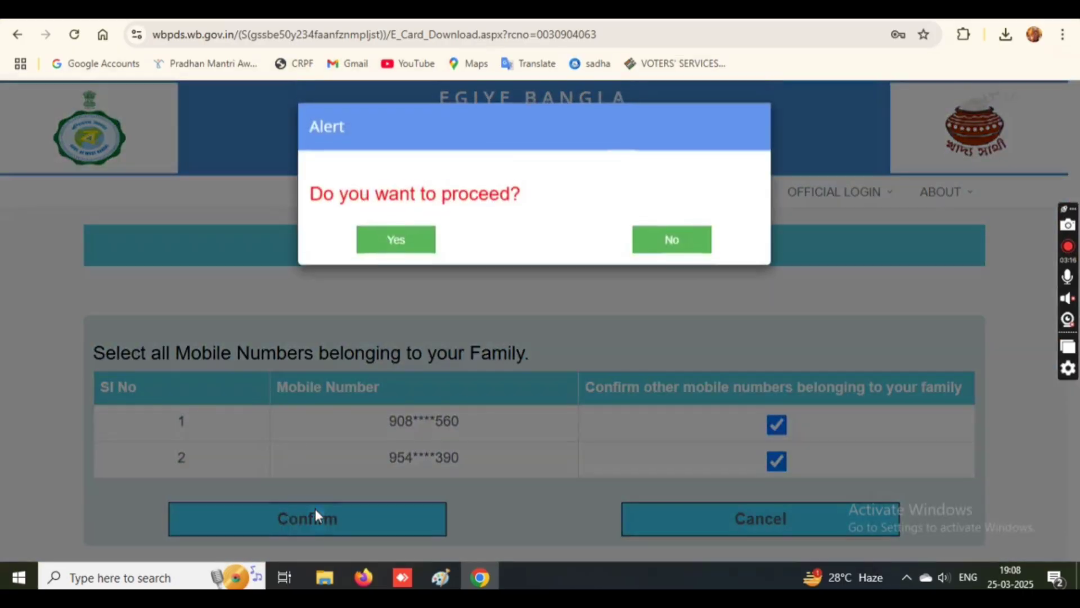
{"action": "left_click", "coordinate": [400, 245]}
Step: Download the row 5 member's e-Ration Card and open the PDF in Adobe Acrobat
{"action": "scroll", "coordinate": [393, 260], "scroll_direction": "down", "scroll_amount": 6}
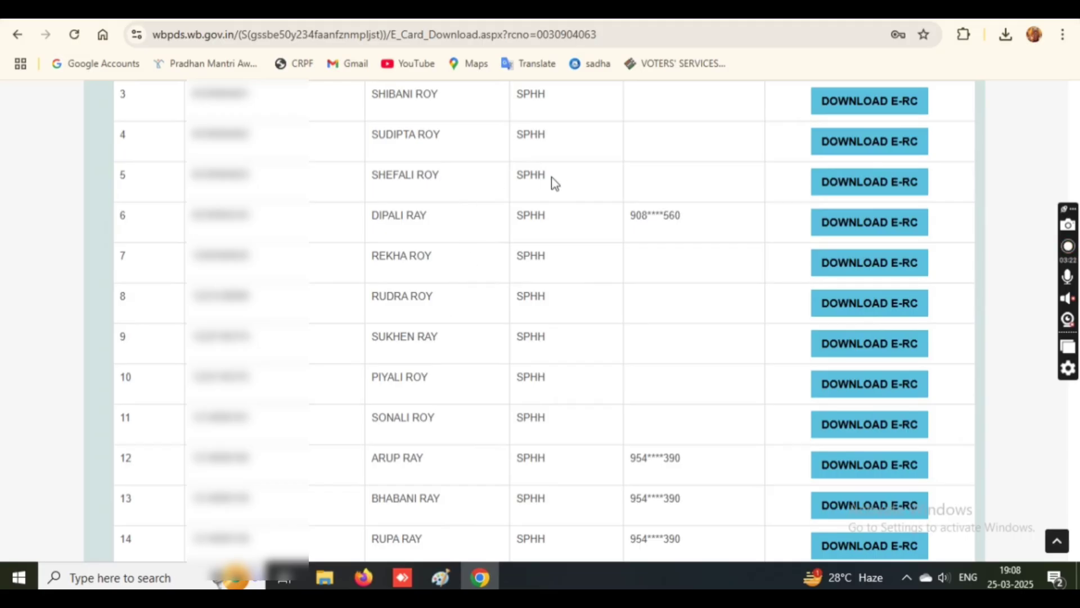
{"action": "left_click", "coordinate": [880, 186]}
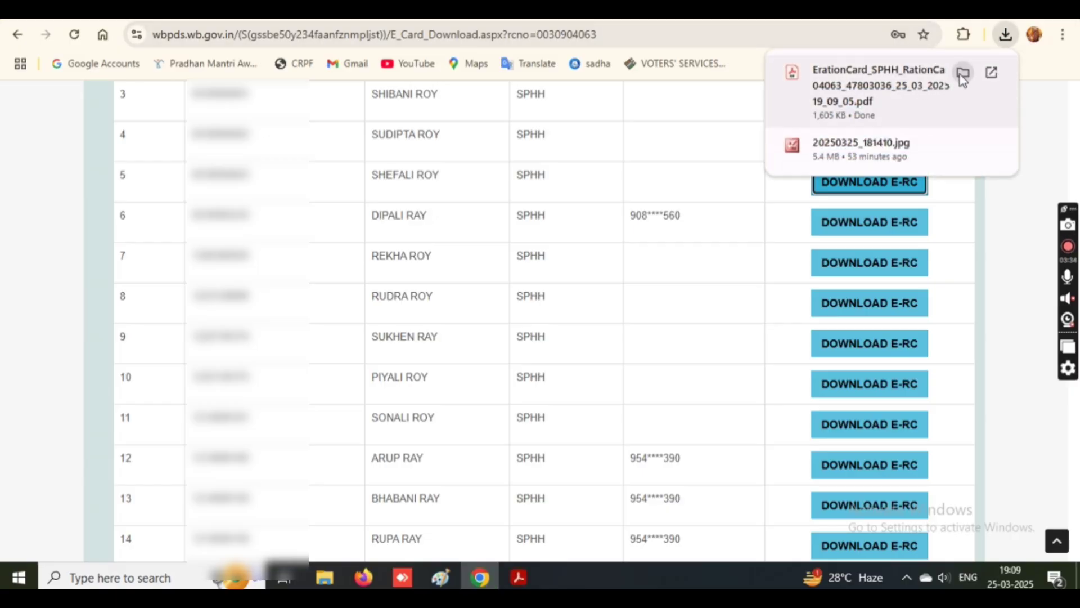
{"action": "left_click", "coordinate": [915, 83]}
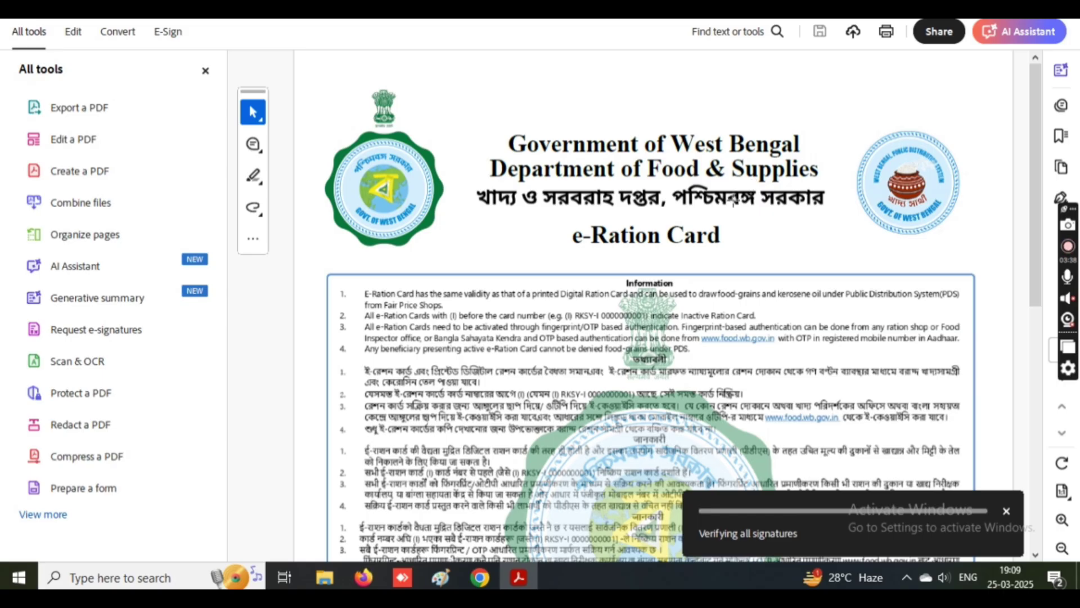
{"action": "scroll", "coordinate": [715, 229], "scroll_direction": "down", "scroll_amount": 10}
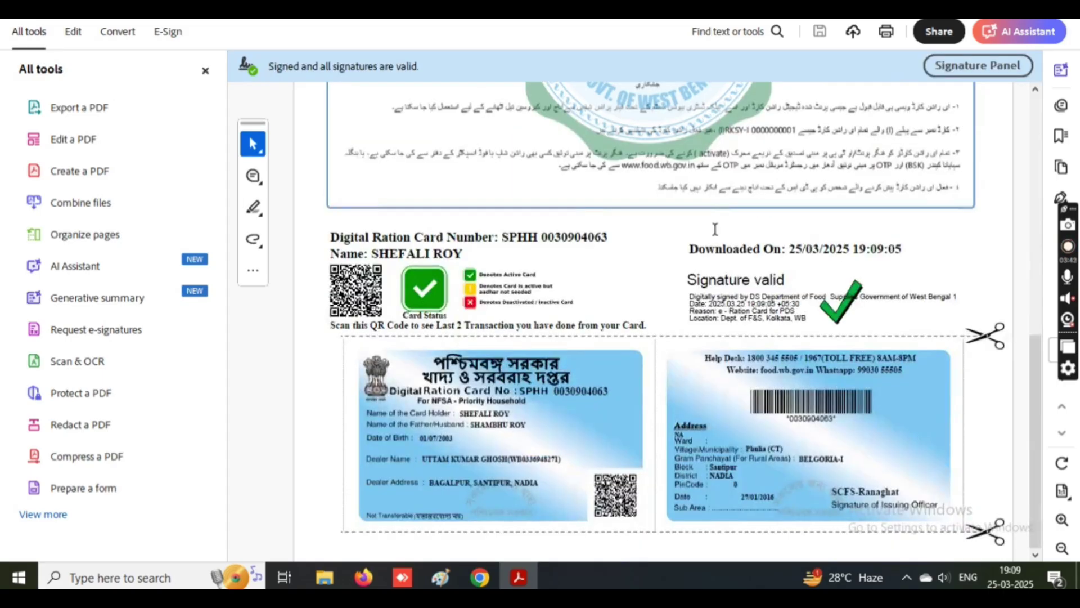